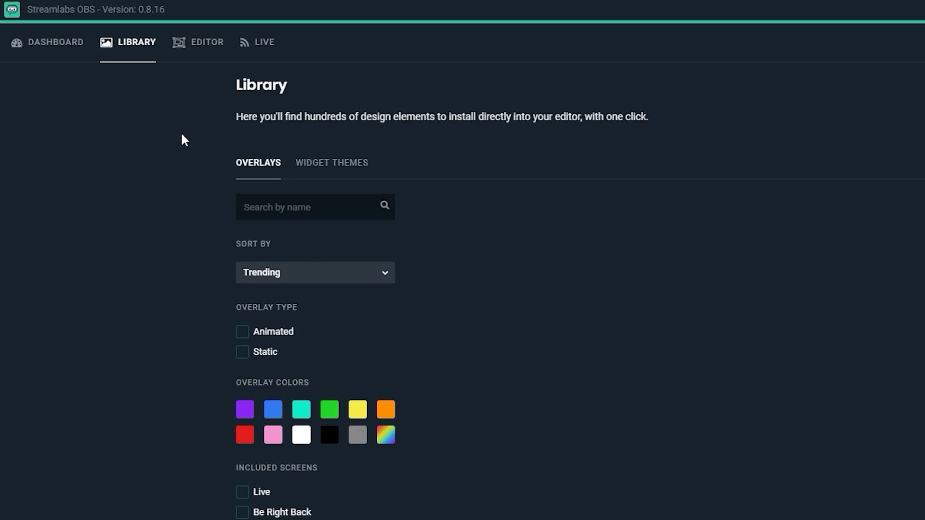
- Switch the library to Widget Themes and preview Mint Dusk's ticker, chatbox and goal bar widgets
left_click(346, 163)
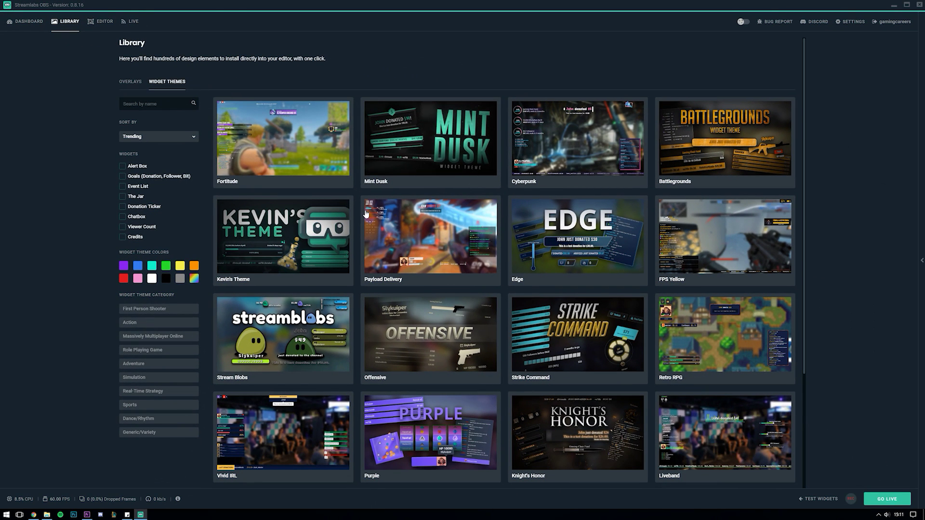
scroll(385, 217, "down", 3)
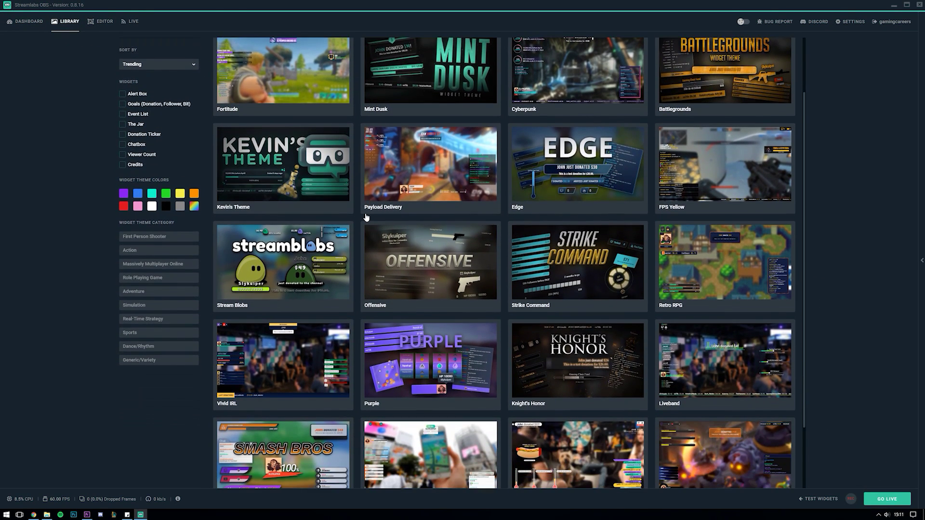
scroll(647, 275, "up", 3)
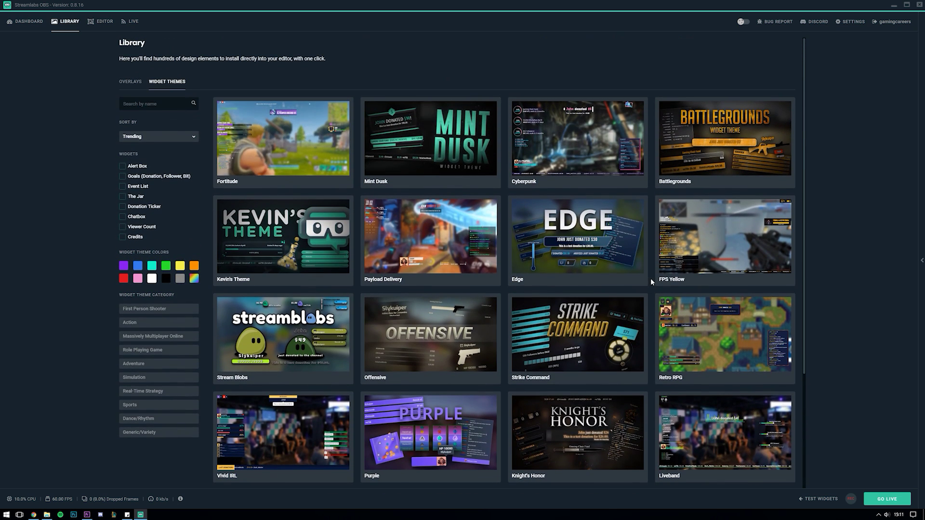
left_click(466, 159)
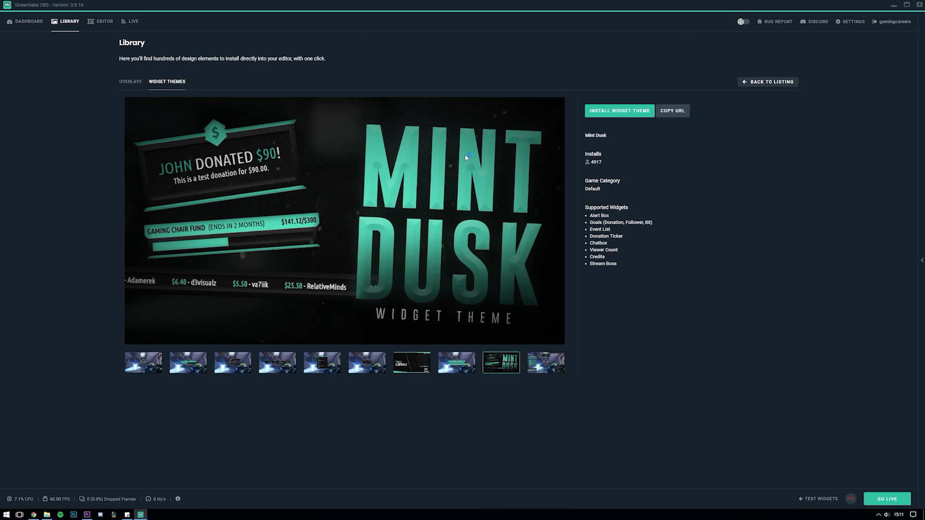
left_click(237, 366)
left_click(277, 366)
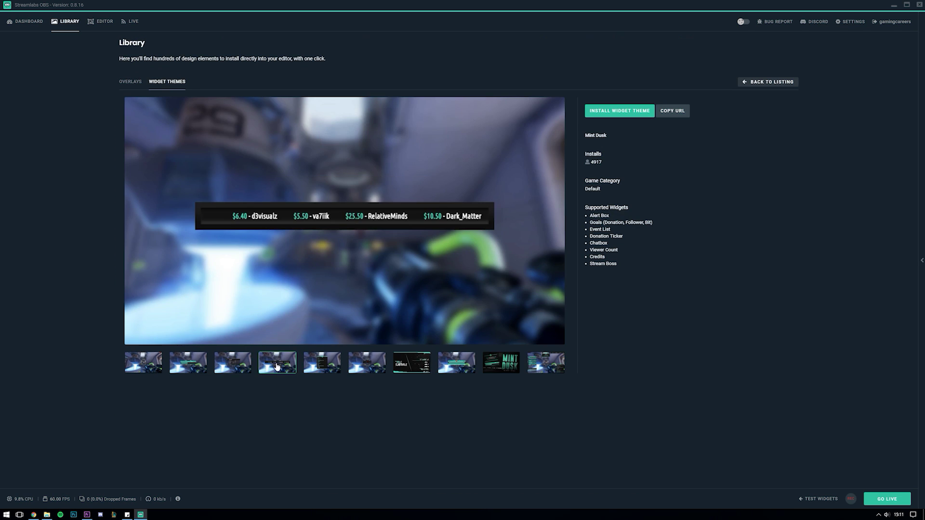
left_click(328, 369)
left_click(367, 365)
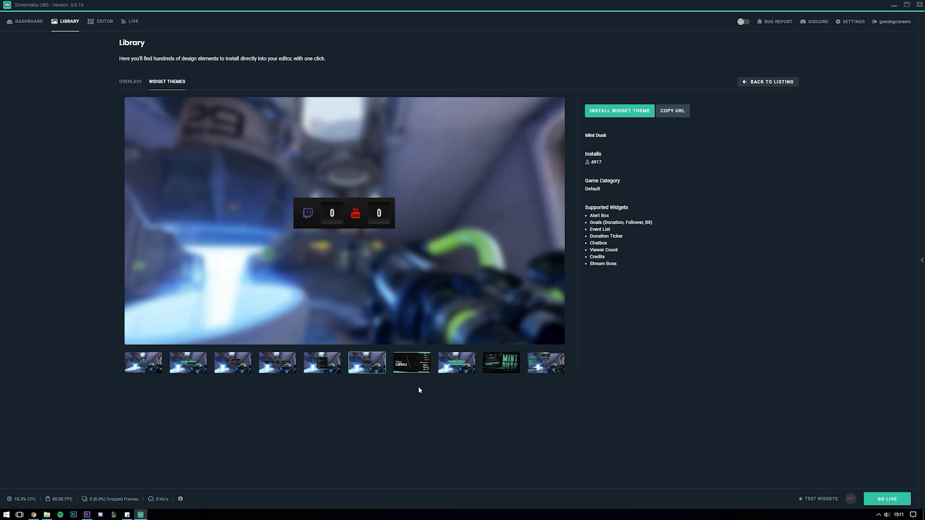
left_click(456, 363)
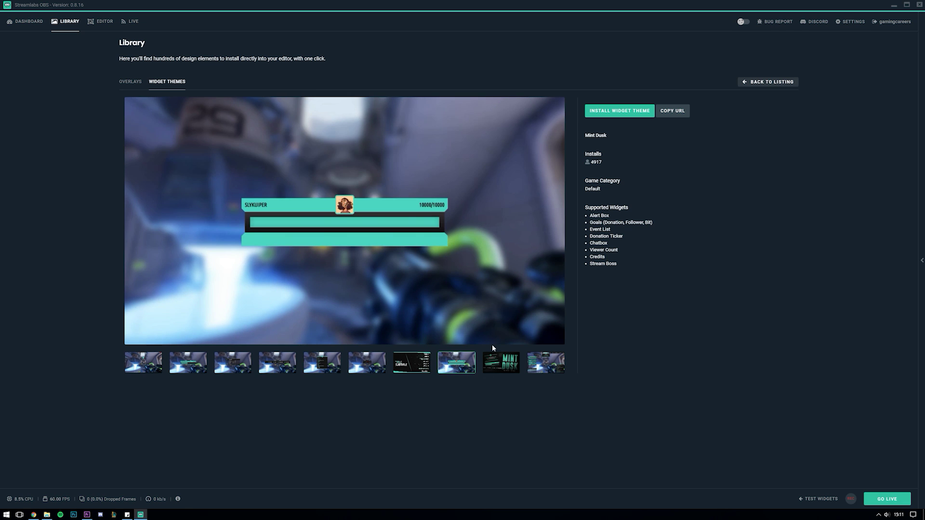
- Preview Kevin's Theme chatbox, follow/tip alert, credits and Stream Boss bar, then return to the listing
left_click(757, 86)
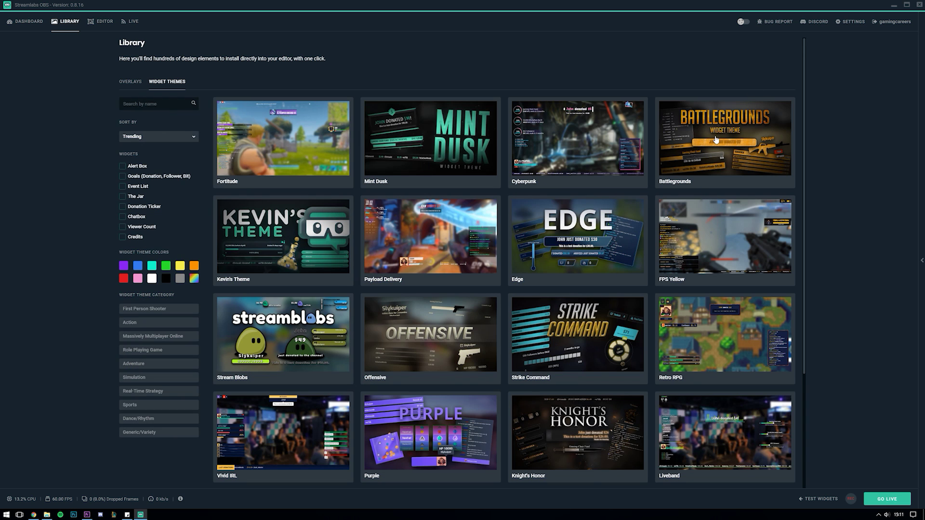
left_click(308, 213)
left_click(343, 364)
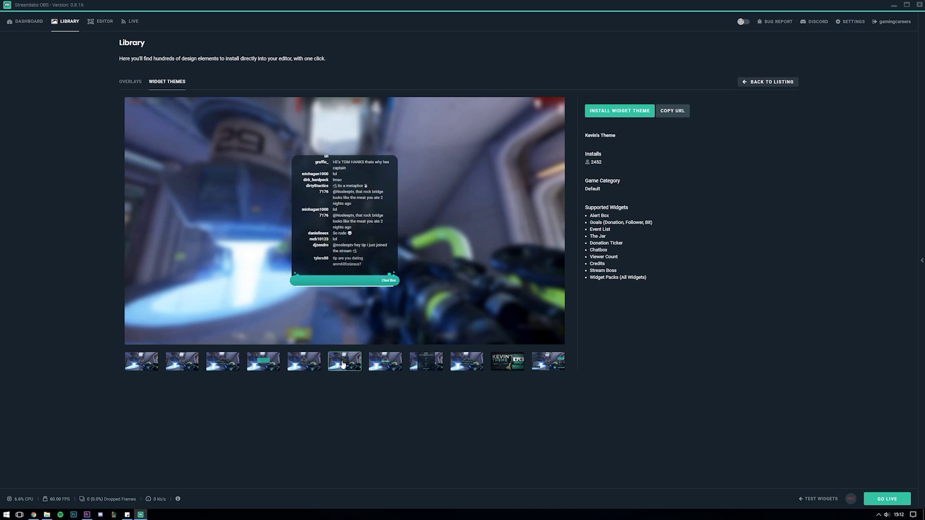
left_click(384, 365)
left_click(413, 364)
left_click(474, 364)
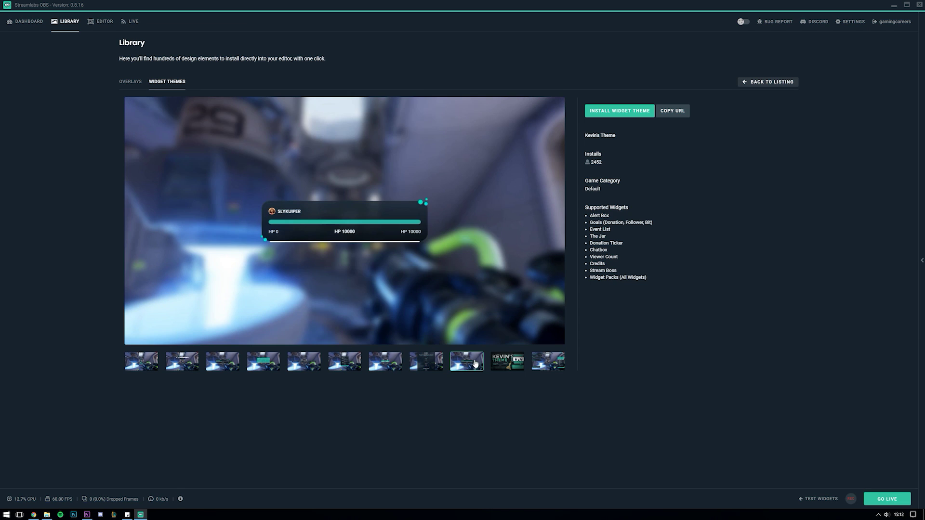
left_click(768, 83)
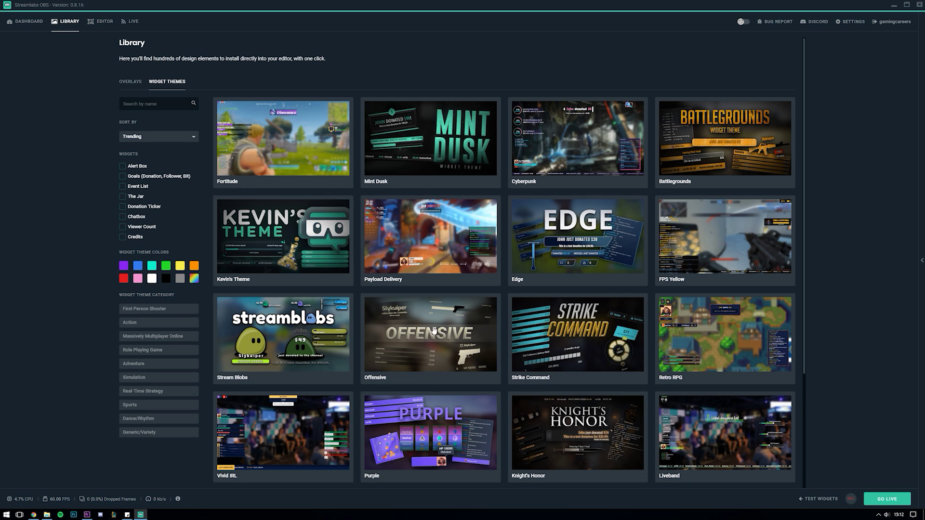
- Preview the Purple theme's chatbox, ticker, jar, event list and Gaming Chair Fund goal widgets
scroll(439, 341, "down", 3)
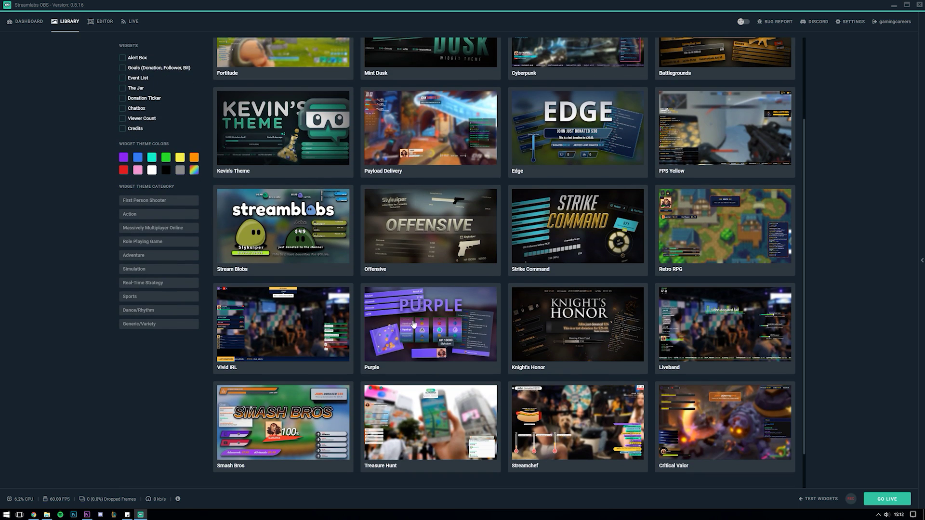
left_click(412, 322)
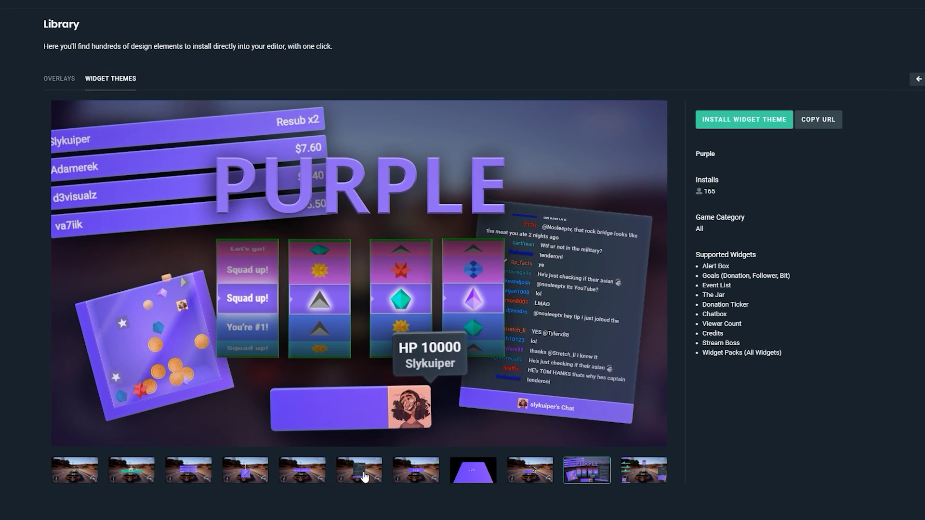
left_click(339, 364)
left_click(295, 365)
left_click(236, 476)
left_click(187, 480)
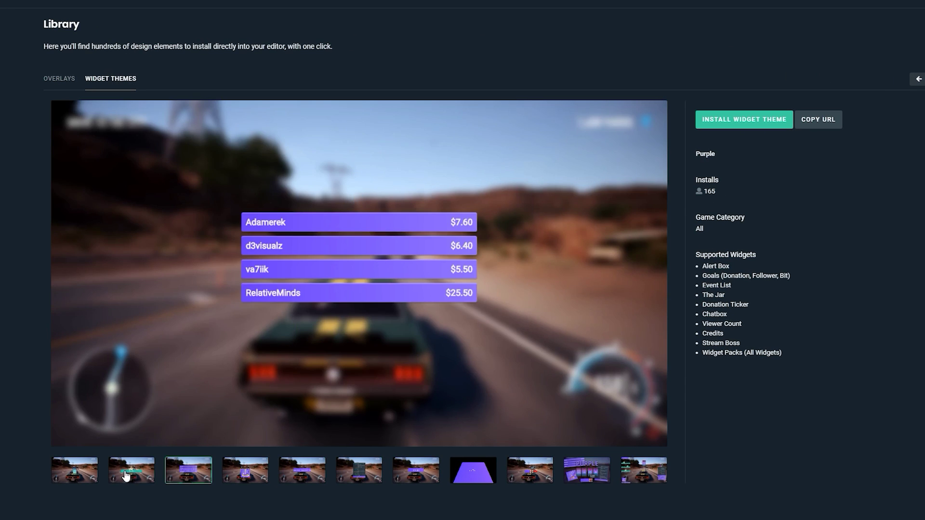
left_click(127, 477)
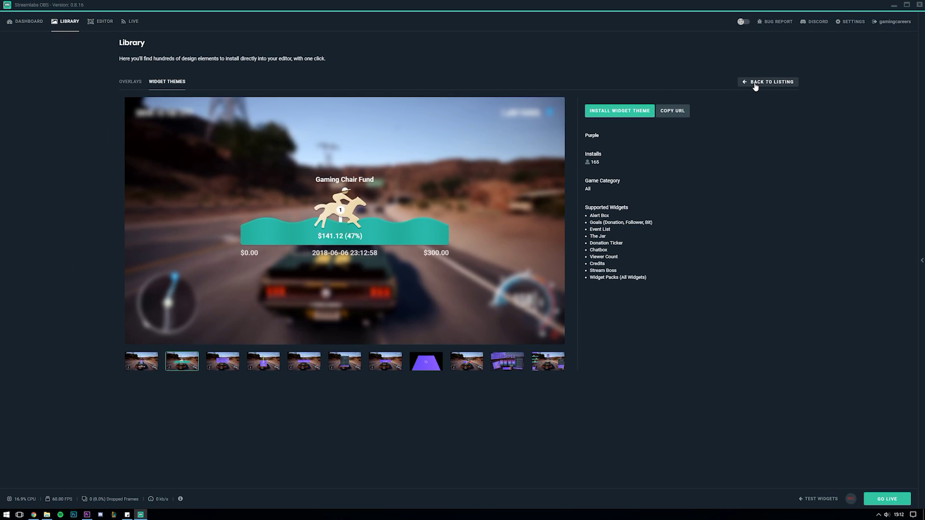
- Go back to the theme listing and open the Vivid IRL theme's details
left_click(755, 87)
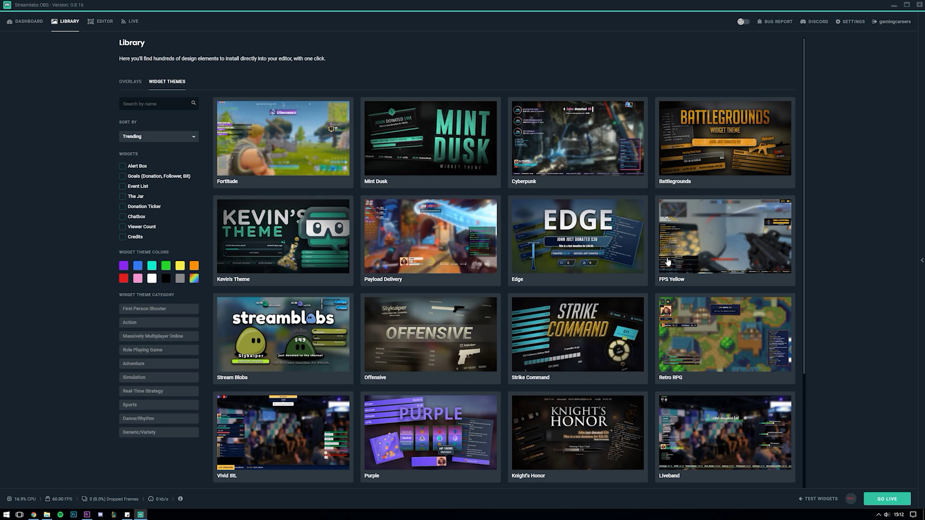
scroll(331, 289, "down", 3)
left_click(331, 345)
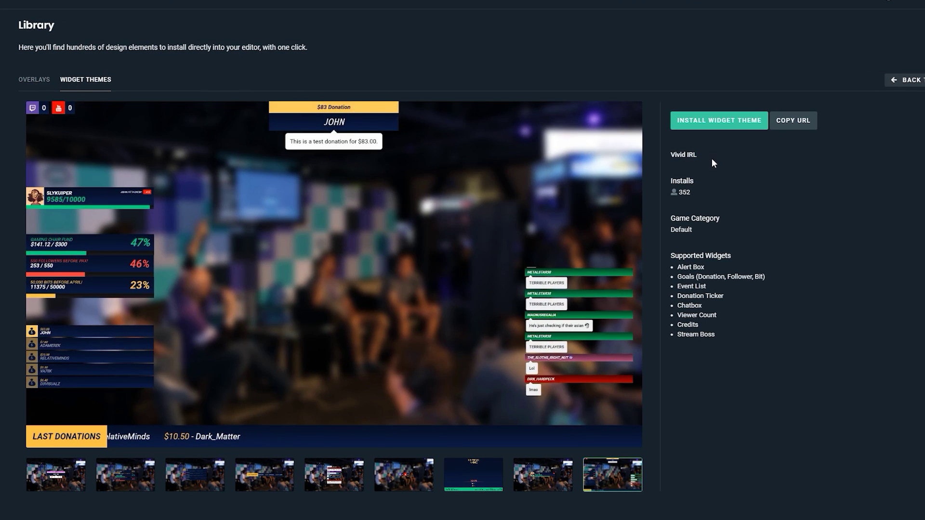
- Search the overlay library for 'viv'
left_click(42, 81)
left_click(56, 112)
type("vivid")
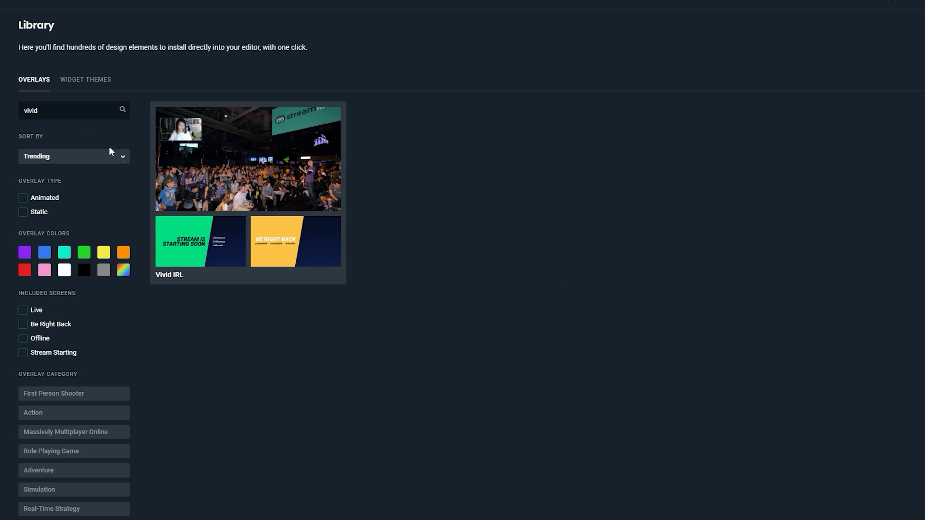
- Preview Vivid IRL's Be Right Back and live screens, then install the overlay
left_click(184, 283)
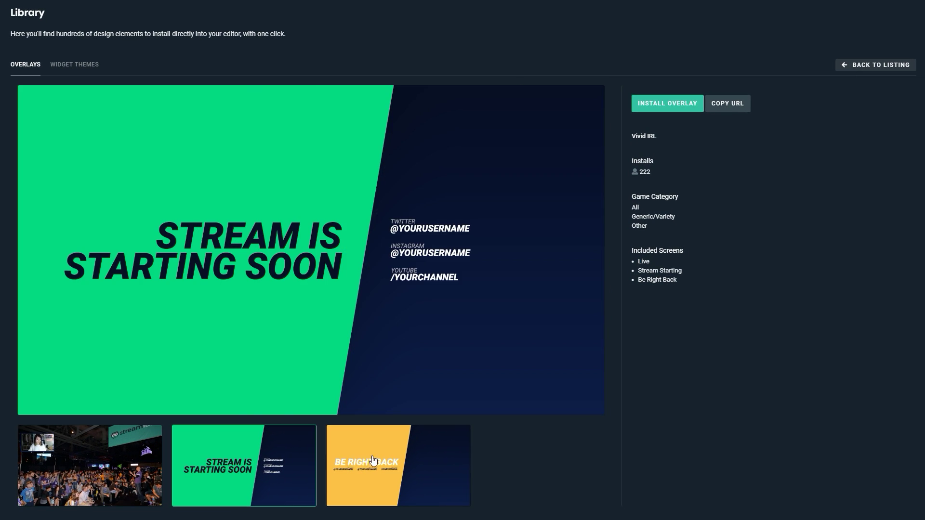
left_click(372, 460)
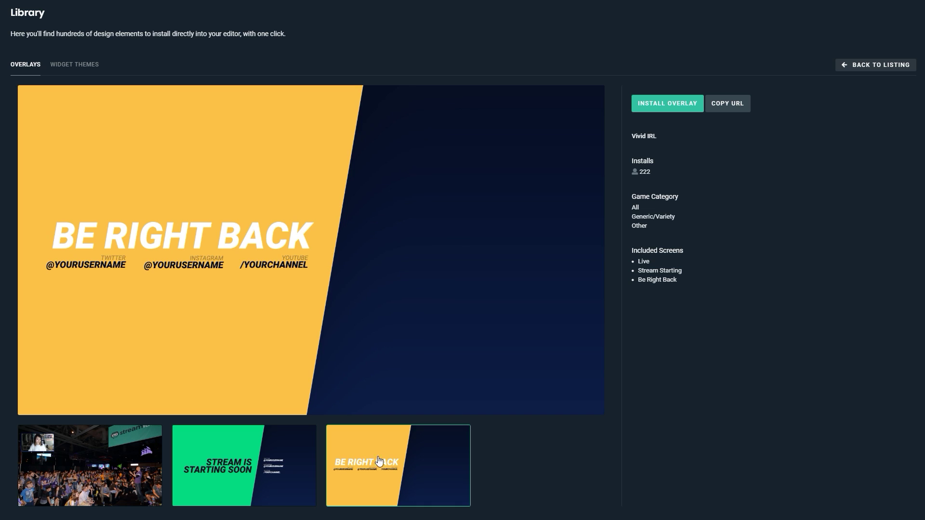
left_click(234, 476)
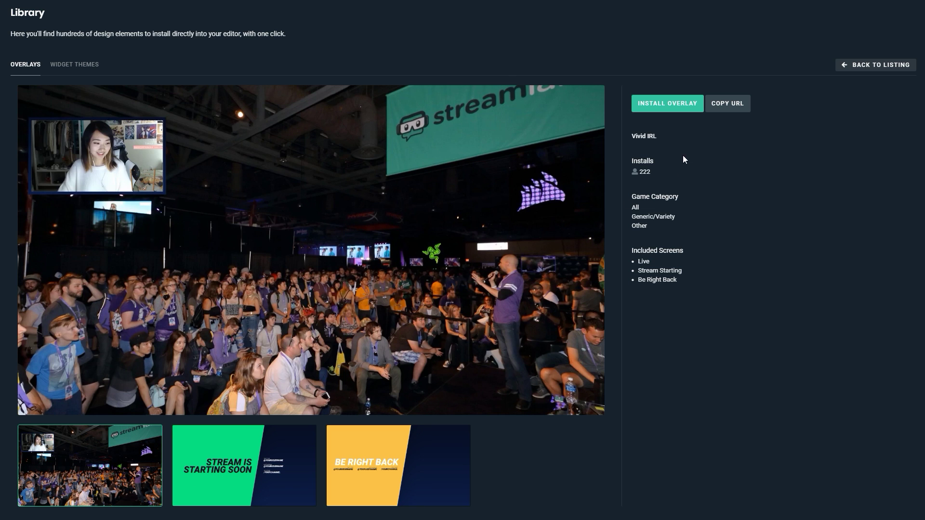
left_click(679, 107)
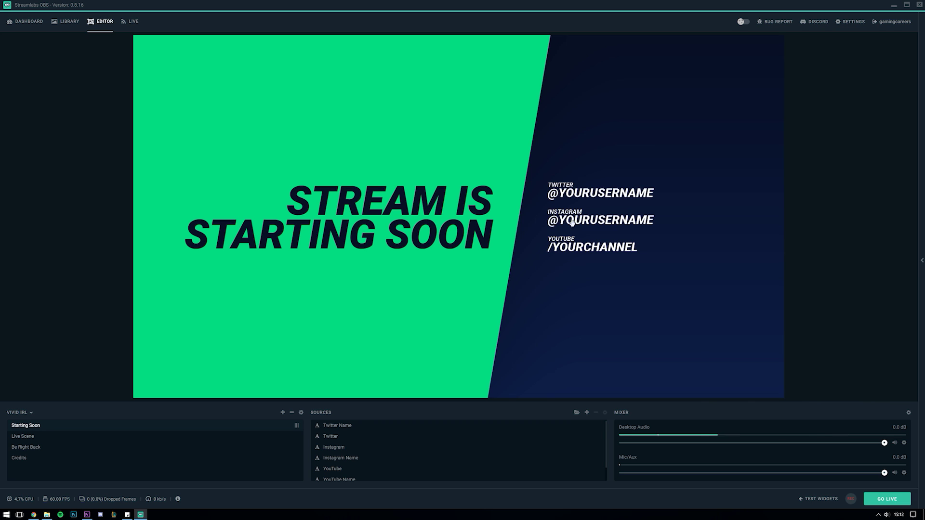
- Replace the Twitter handle and the Instagram line's handle with the channel's own handles
double_click(339, 426)
triple_click(431, 297)
type("@Gam")
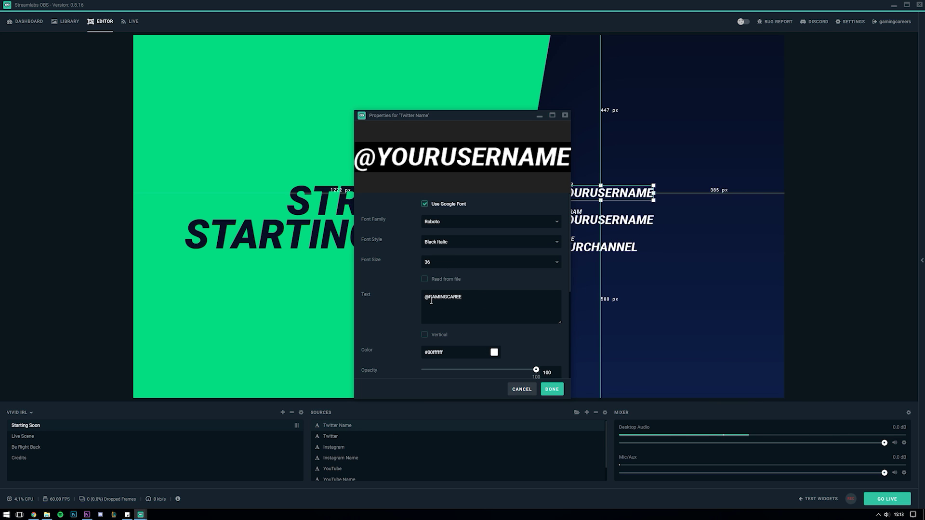
left_click(552, 389)
double_click(341, 458)
triple_click(422, 298)
type("/")
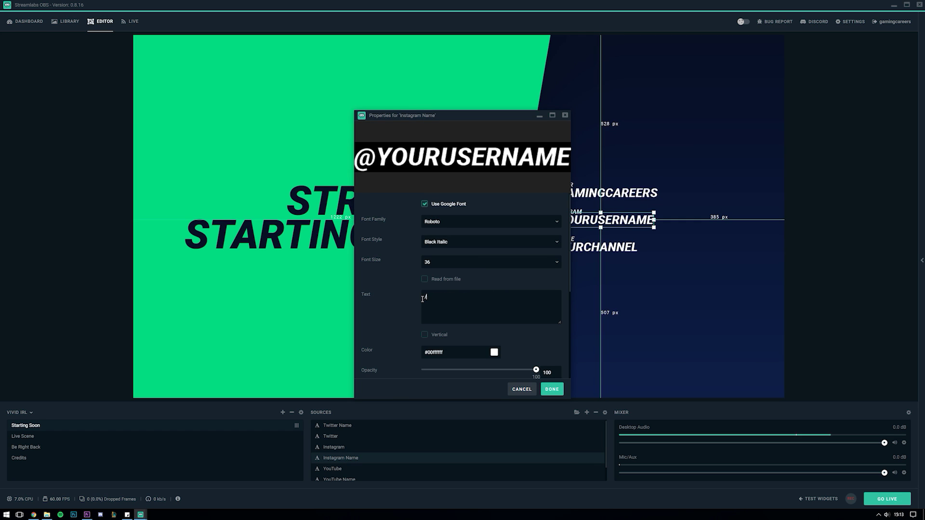
type("GAMINGCAREERS")
left_click(552, 389)
- Update the YouTube handle text and relabel the INSTAGRAM heading as PATREON
double_click(339, 480)
triple_click(424, 298)
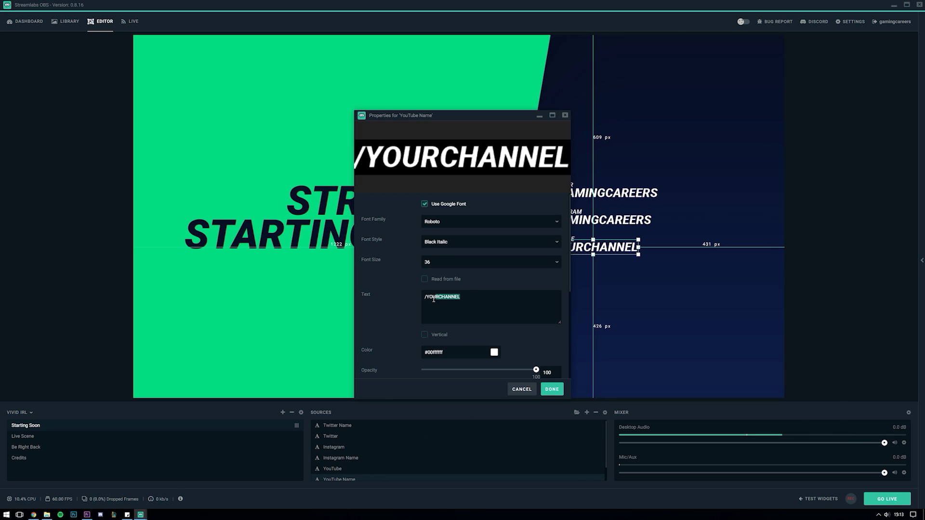
type("/GAMINGCAREERS")
left_click(551, 390)
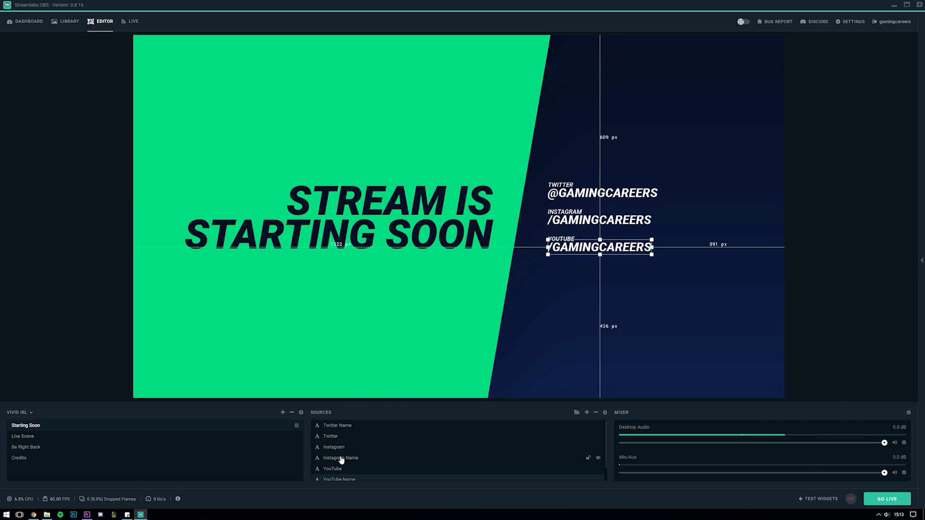
double_click(334, 447)
triple_click(466, 296)
type("PATREON")
left_click(551, 389)
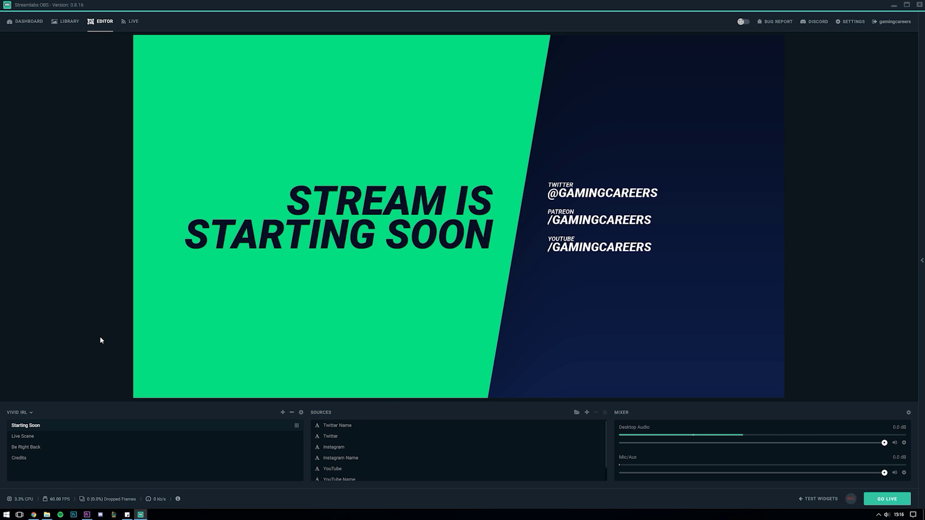
- Set the Live Scene background image to fortnite-example from Downloads
left_click(34, 438)
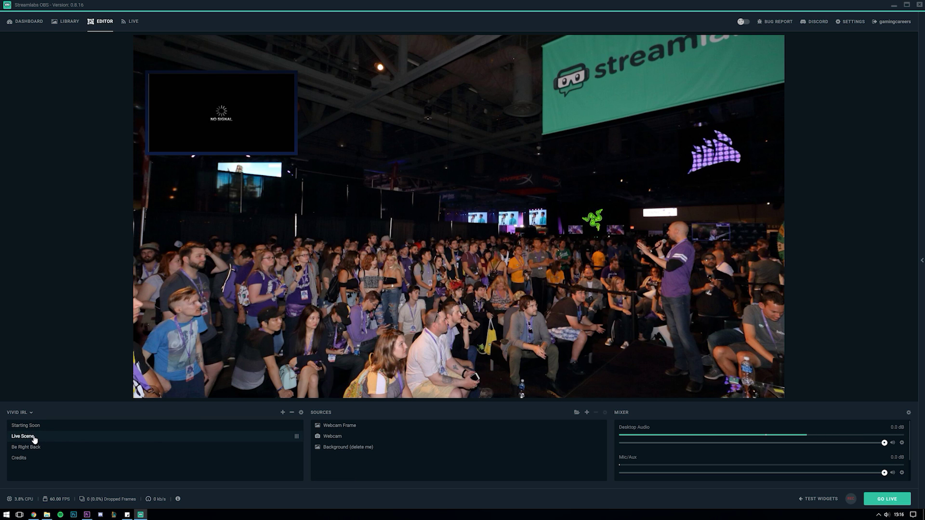
left_click(357, 449)
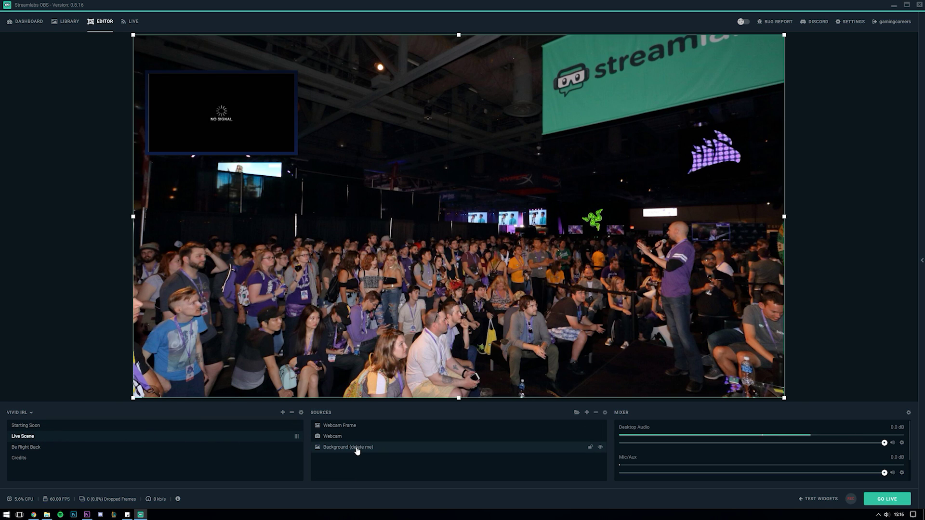
double_click(356, 449)
left_click(548, 208)
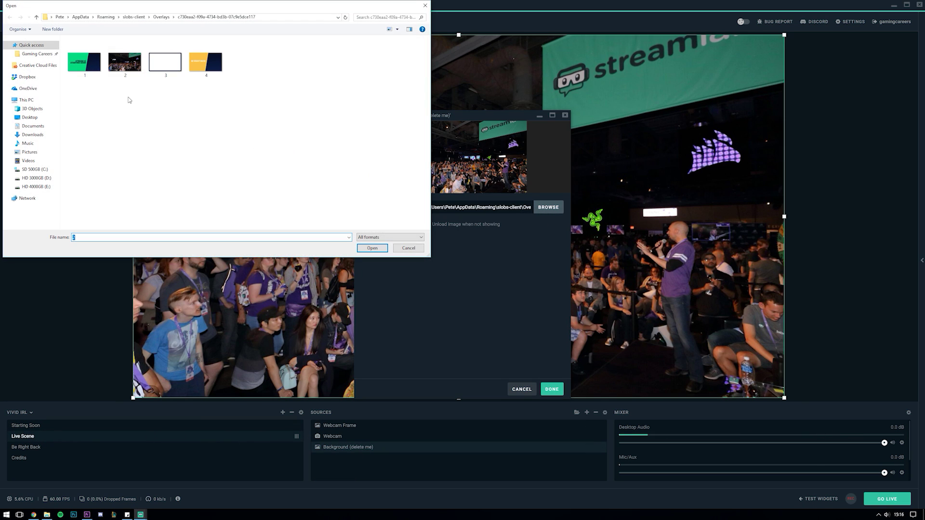
left_click(40, 135)
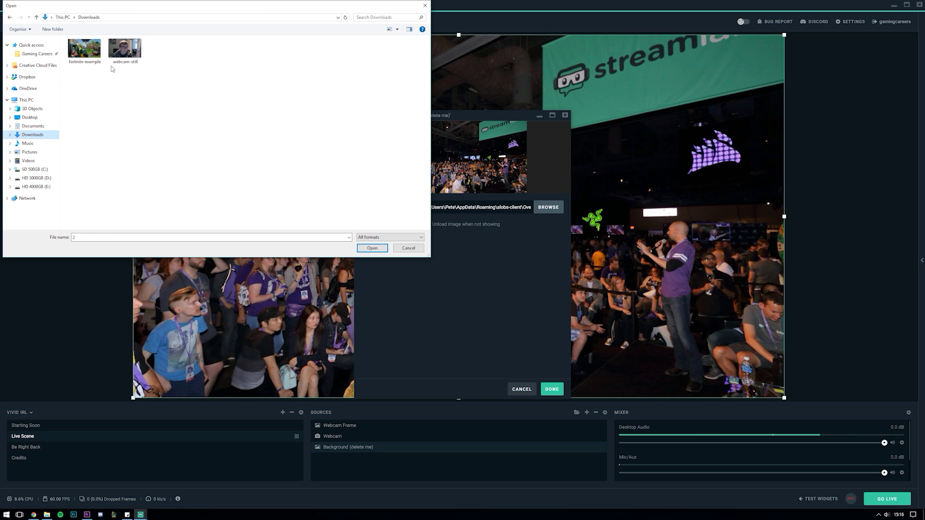
left_click(85, 50)
left_click(371, 248)
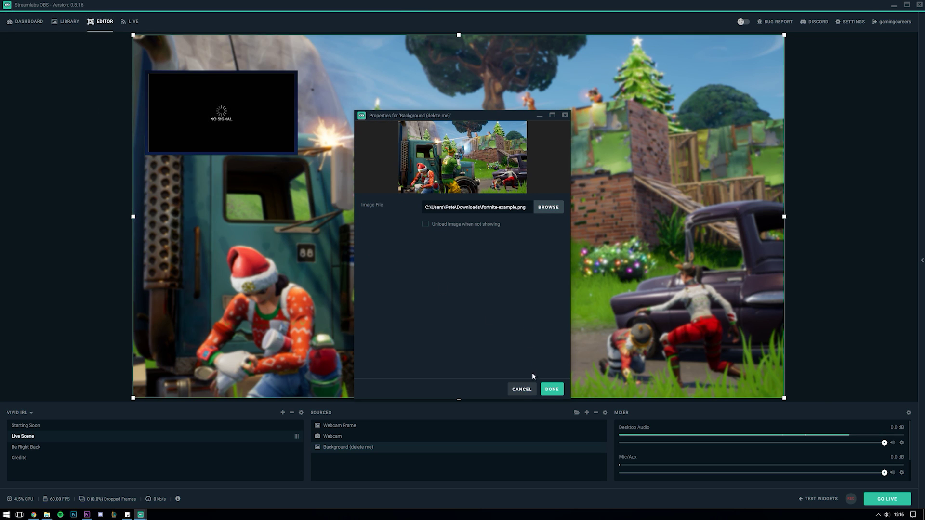
left_click(552, 389)
- Add an image source with the webcam picture, fitted into the webcam frame and layered beneath it
left_click(587, 413)
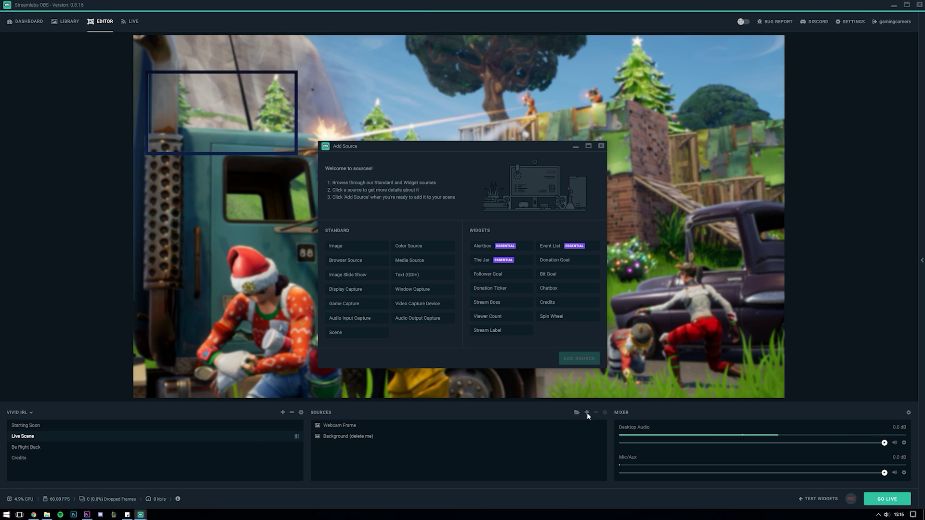
left_click(338, 247)
left_click(578, 358)
left_click(548, 207)
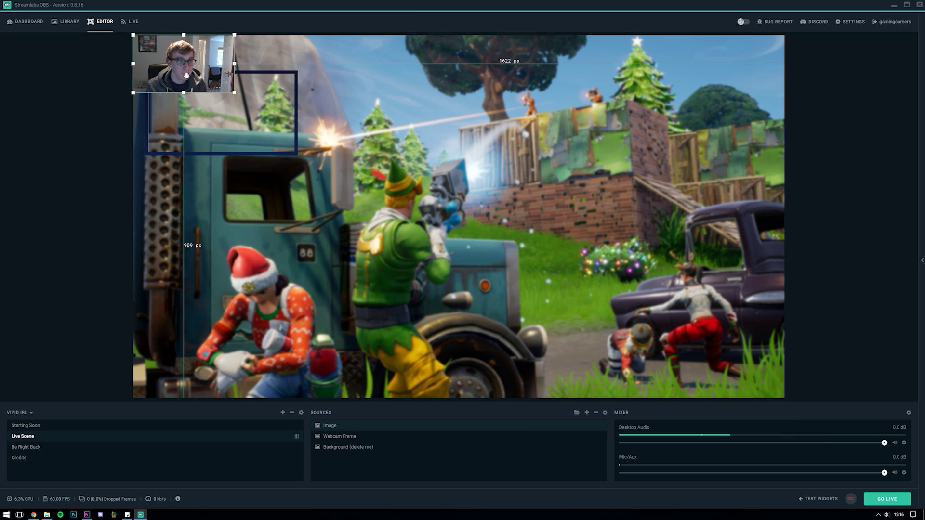
left_click_drag(168, 63, 295, 155)
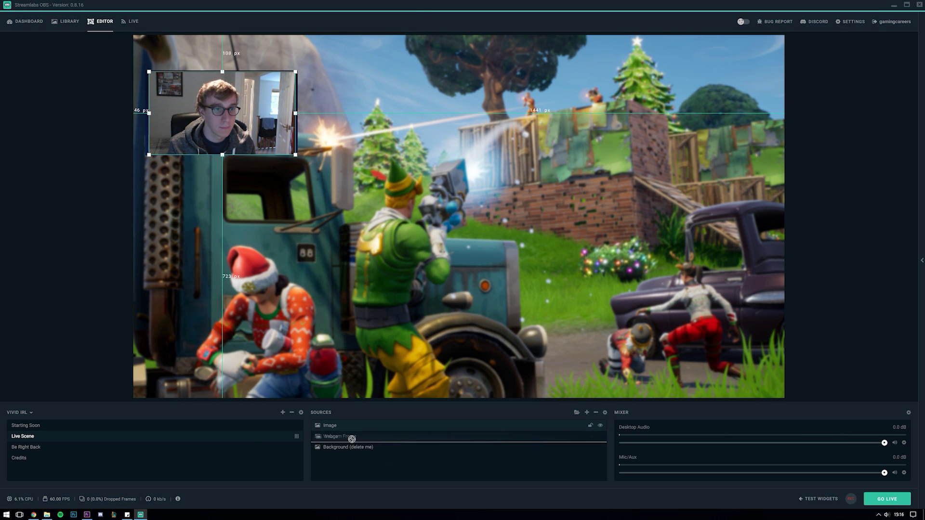
left_click_drag(330, 425, 331, 437)
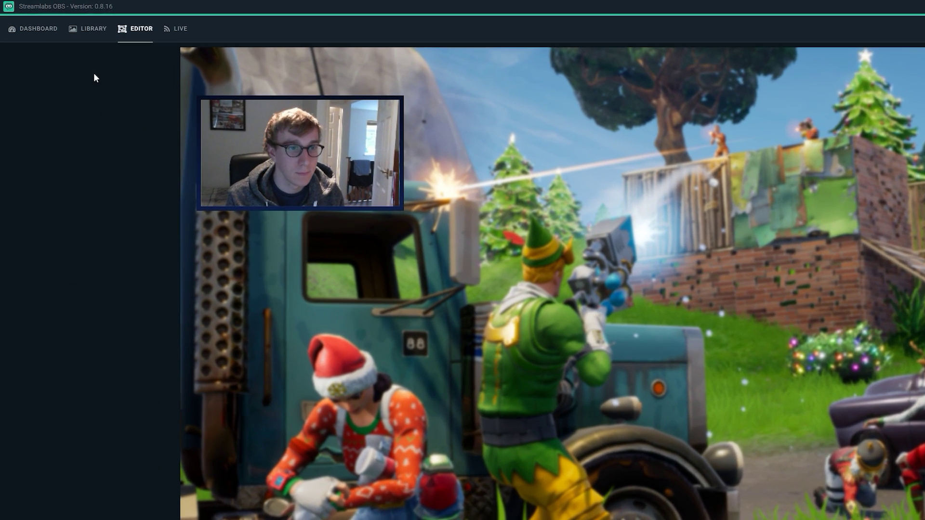
- Install the Vivid IRL theme from the library's Widget Themes catalogue
left_click(66, 22)
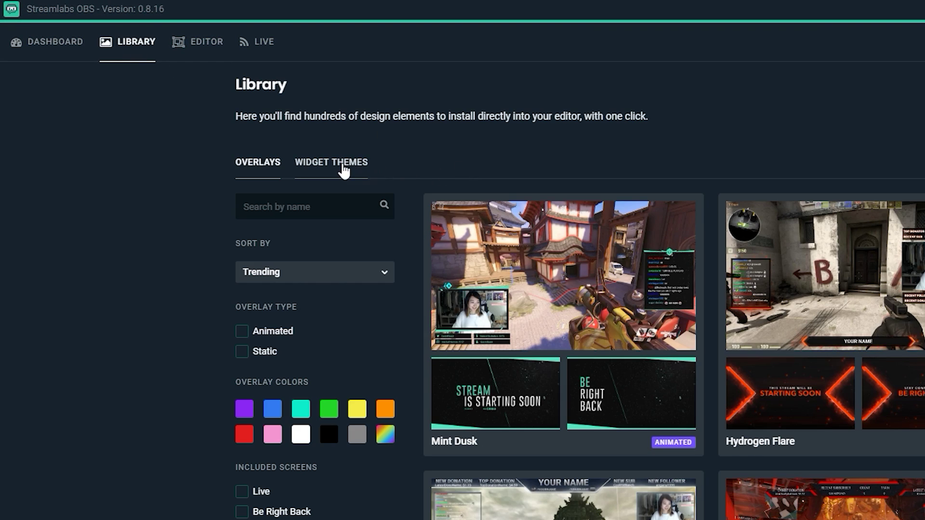
left_click(340, 164)
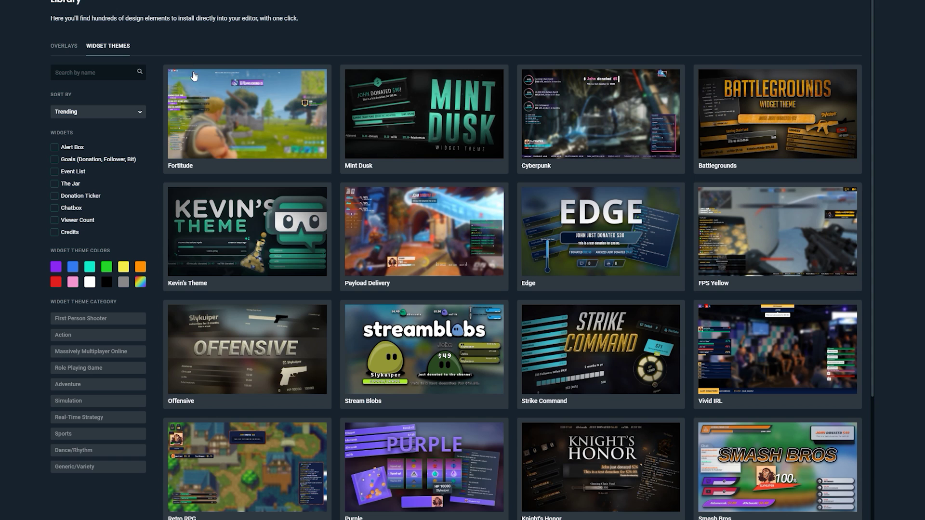
scroll(288, 314, "down", 3)
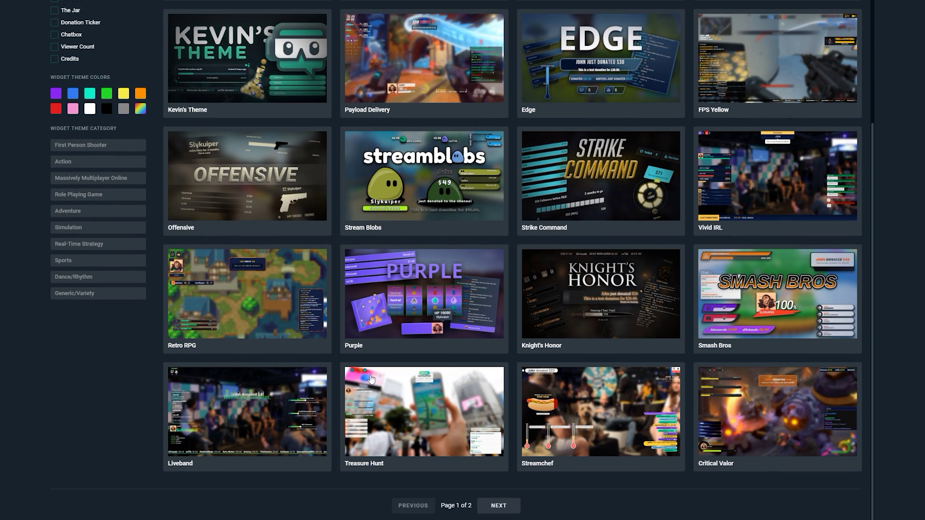
left_click(739, 183)
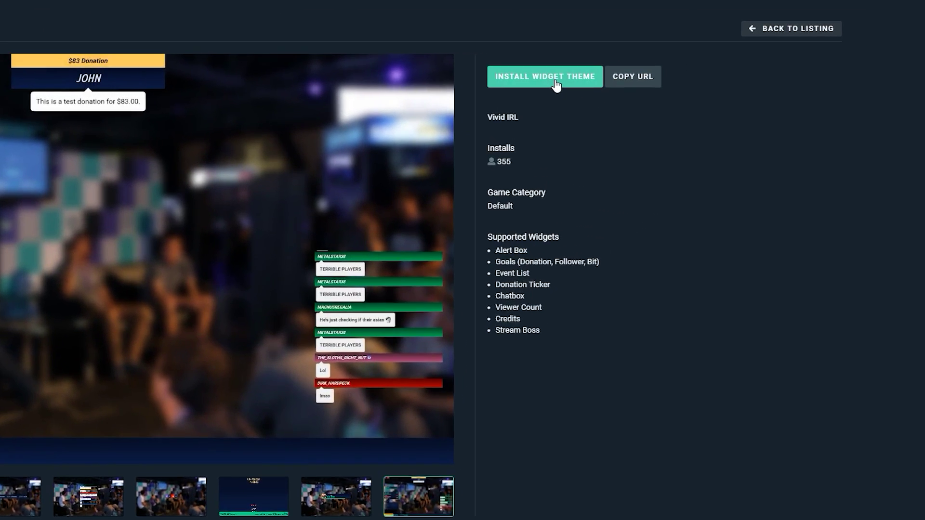
left_click(556, 84)
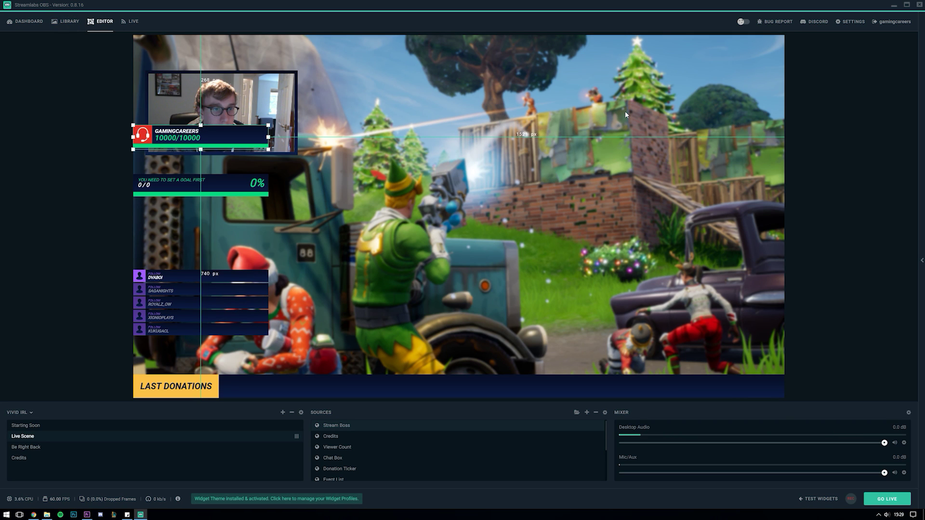
- Select the Stream Boss widget and move it to the centre of the preview
left_click(378, 436)
left_click(378, 429)
left_click(238, 151)
left_click(234, 140)
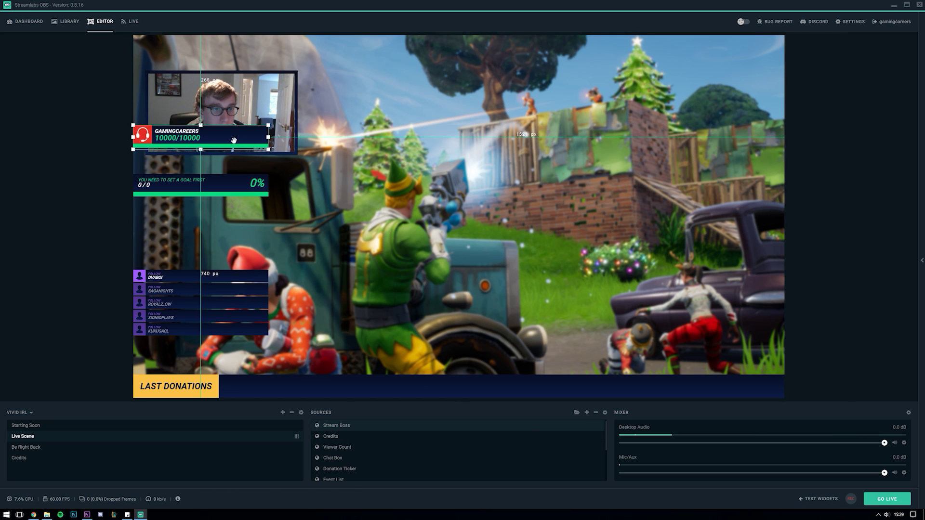
left_click_drag(234, 140, 482, 222)
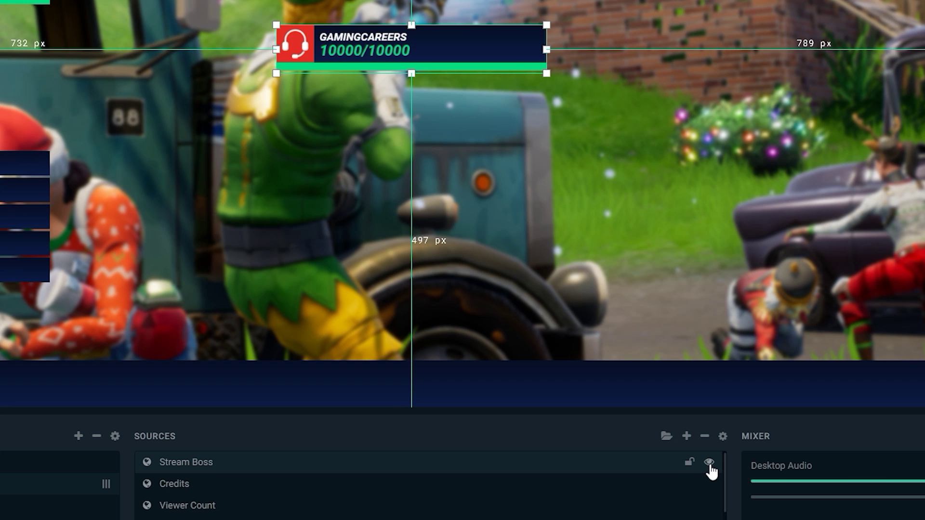
- Toggle the Stream Boss widget's visibility off and on, then remove it from the scene
left_click(710, 465)
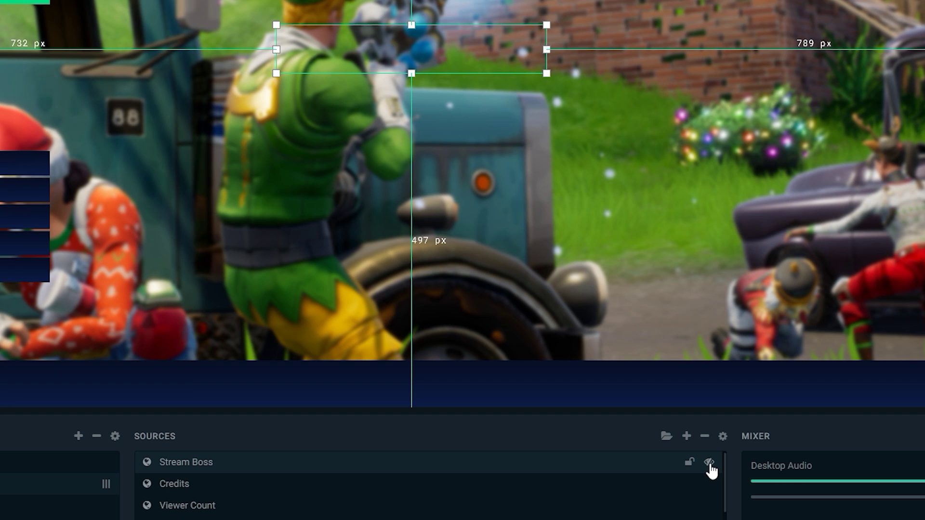
left_click(709, 463)
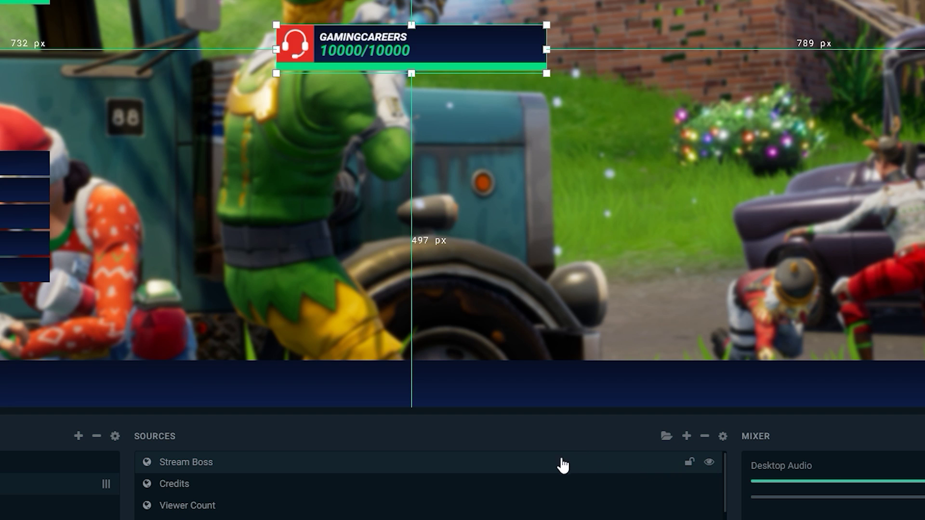
right_click(491, 464)
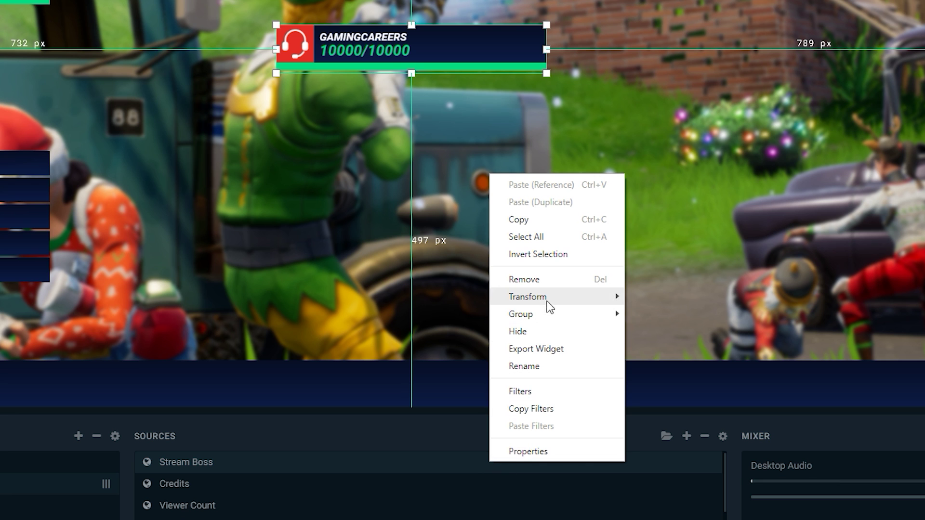
left_click(546, 283)
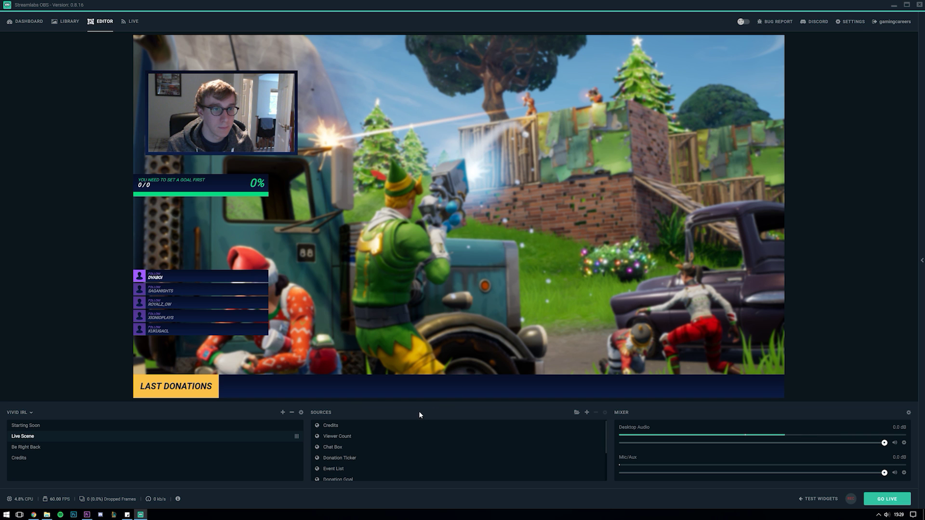
- Open Properties for the Donation Goal widget from the Sources list
scroll(375, 448, "down", 2)
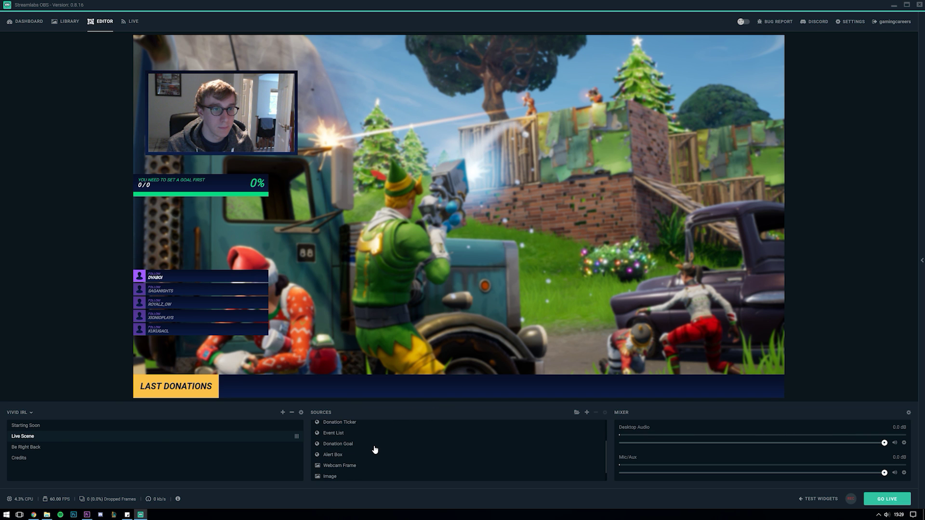
left_click(348, 448)
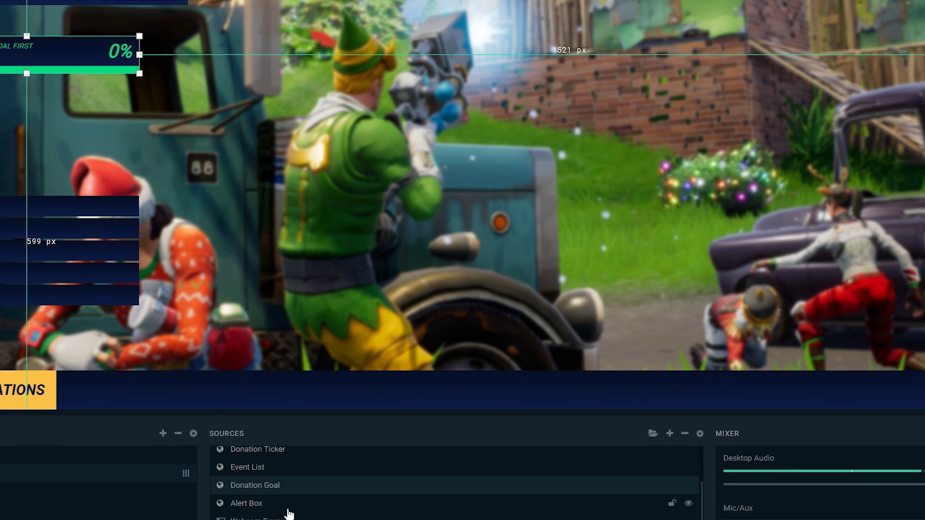
right_click(286, 487)
left_click(315, 473)
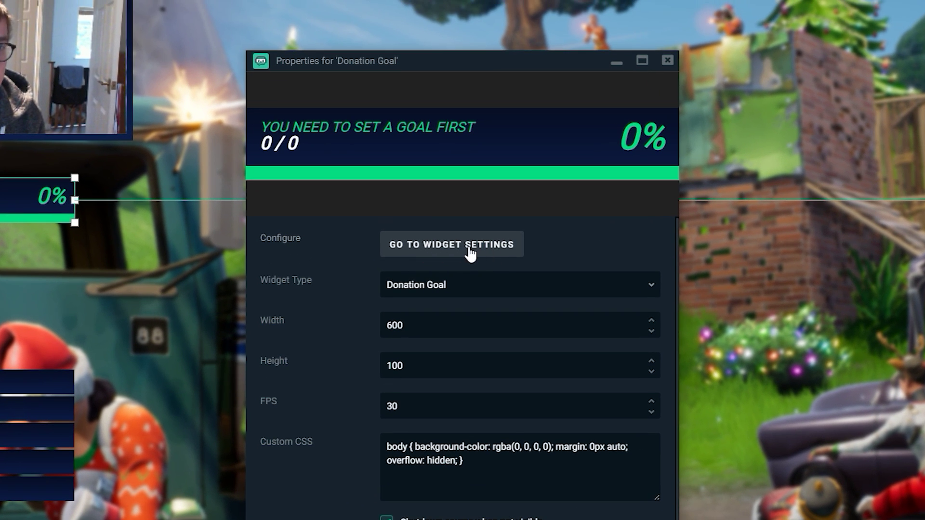
- Start a 'New Graphics Card' donation goal of 300 starting at 175, then return to the editor
left_click(470, 193)
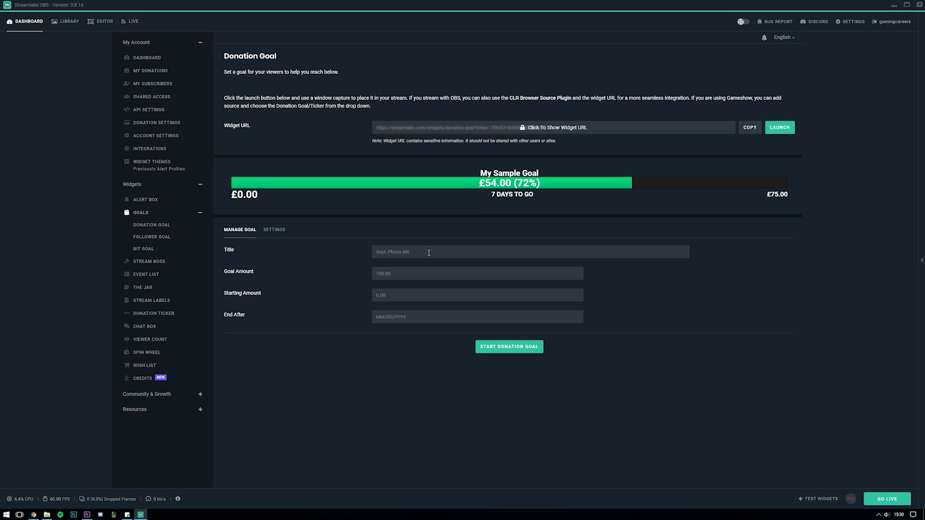
type("New Graphg")
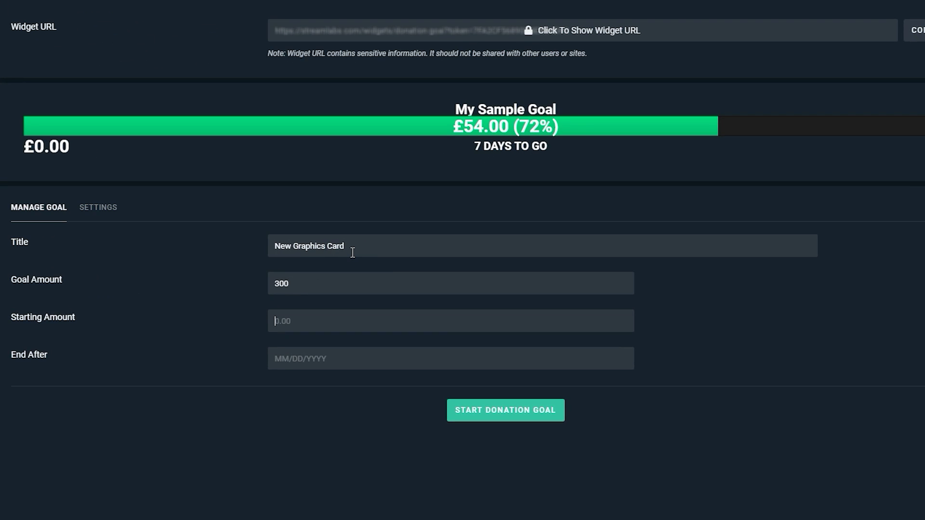
type("04")
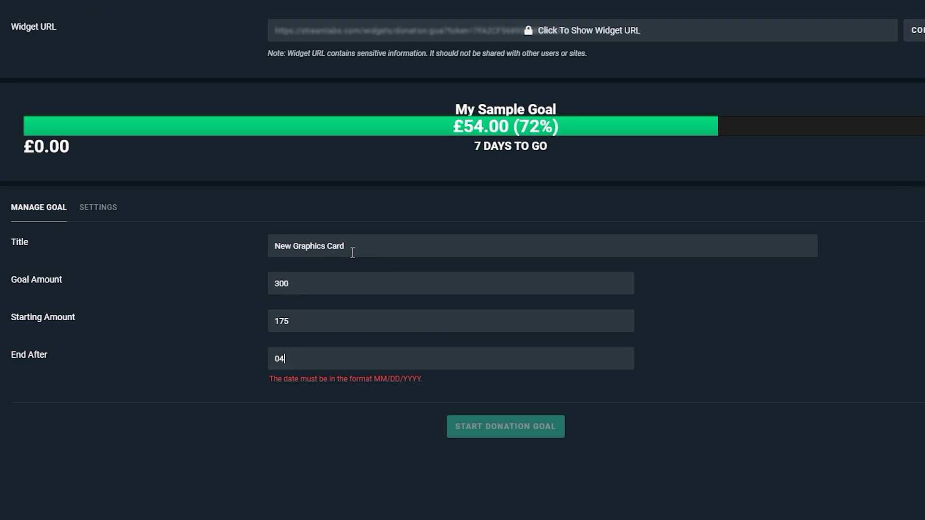
type("/17/2019")
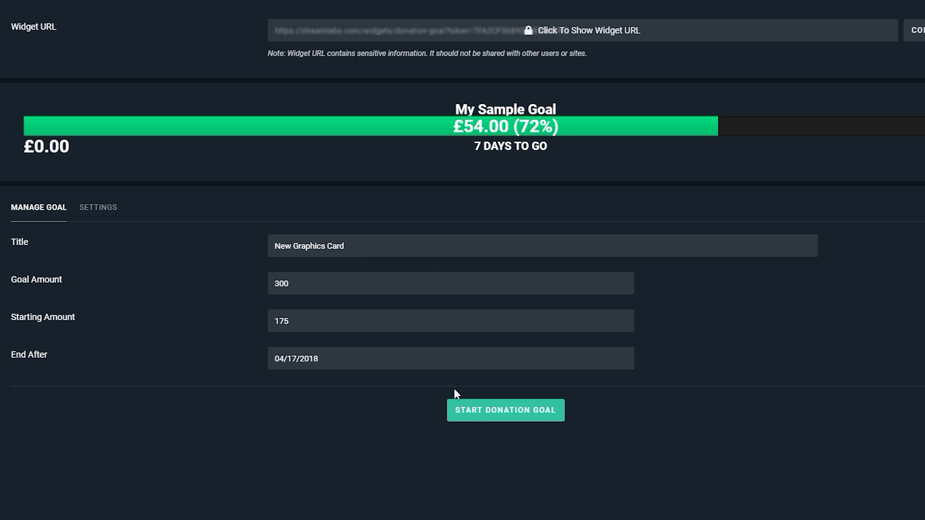
left_click(482, 420)
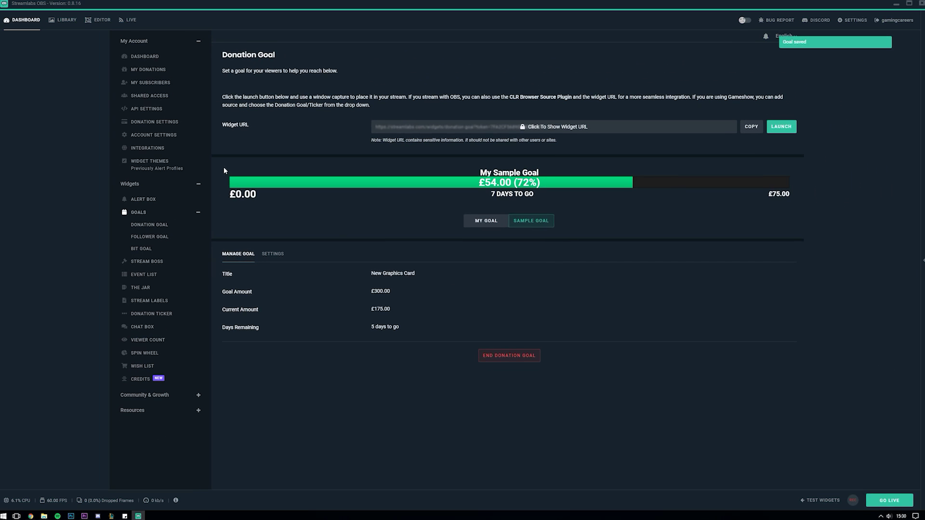
left_click(99, 20)
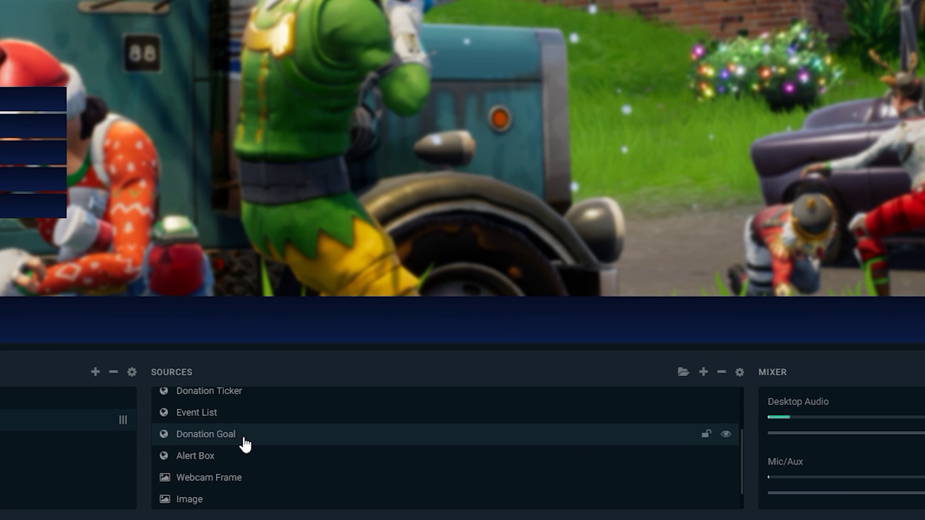
- Refresh the Donation Goal widget's page cache so it shows £175 / £300, 58%
right_click(282, 438)
left_click(314, 433)
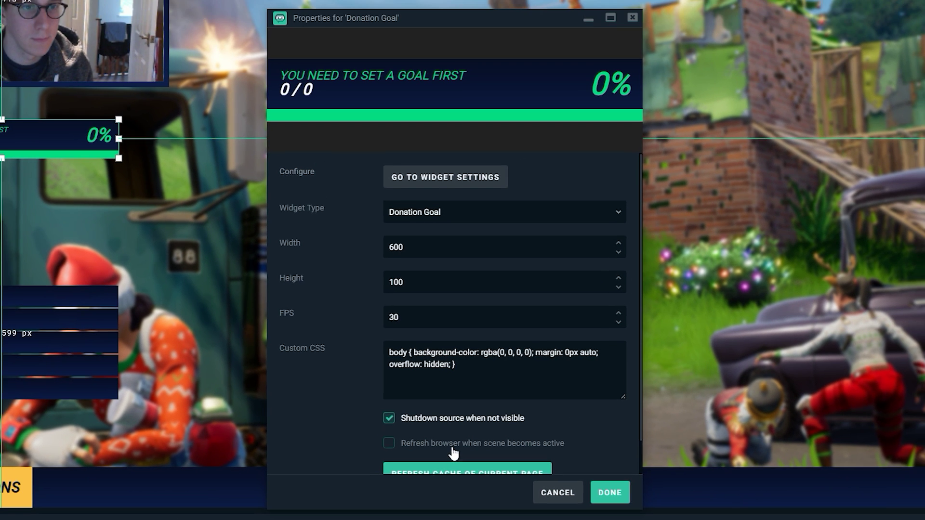
scroll(452, 290, "down", 1)
left_click(454, 443)
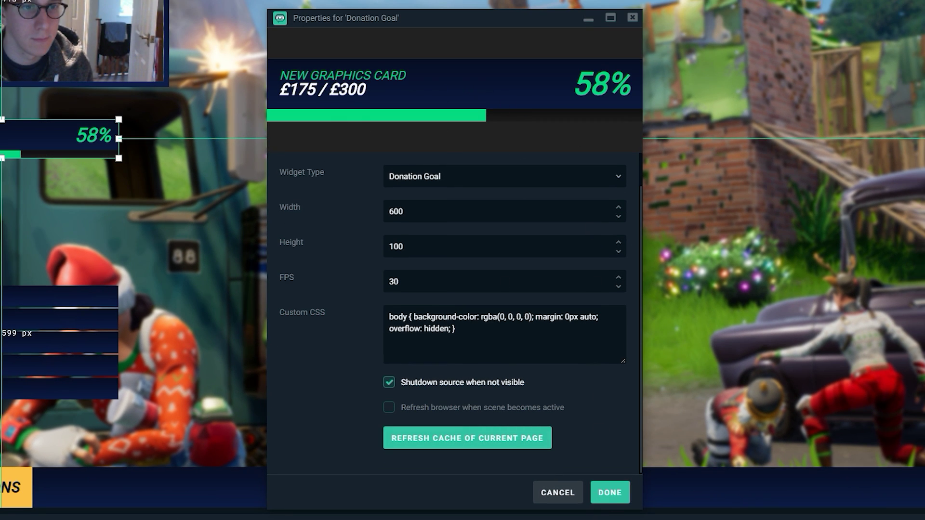
left_click(610, 492)
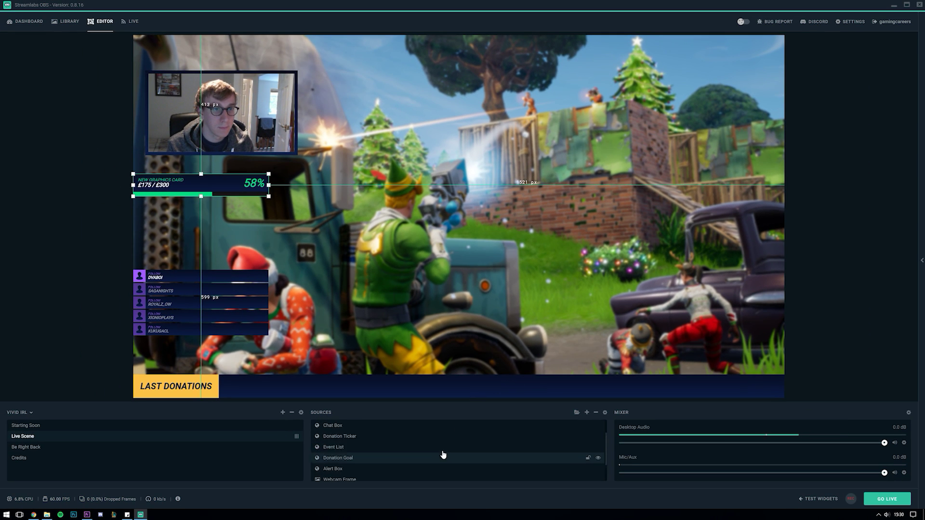
scroll(444, 455, "up", 1)
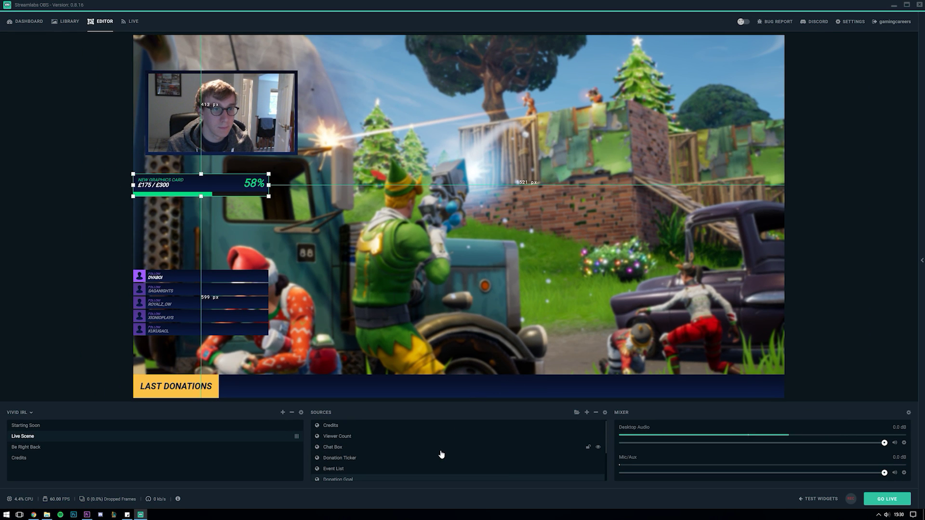
- Remove the full-canvas Credits source from the live scene
left_click(389, 430)
right_click(400, 429)
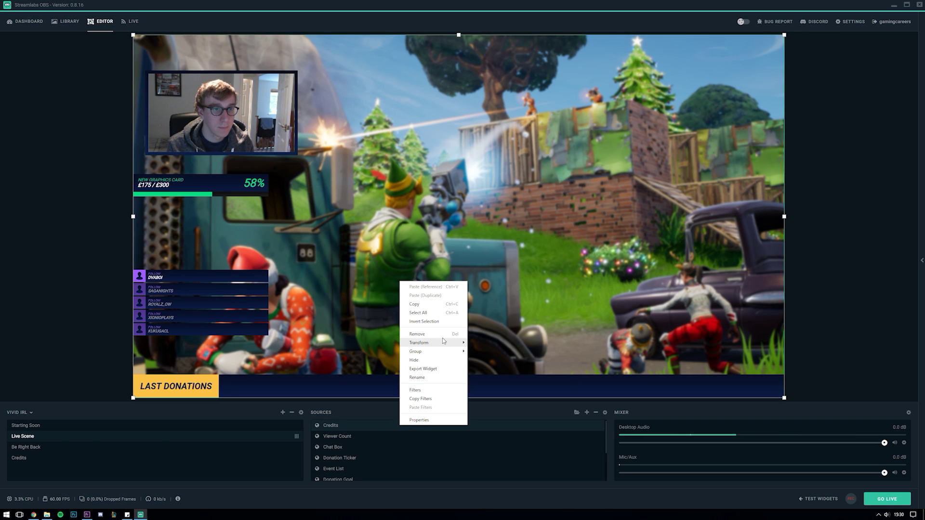
left_click(440, 333)
- Check the Viewer Count widget's properties preview showing 0, then cancel without changes
left_click(435, 430)
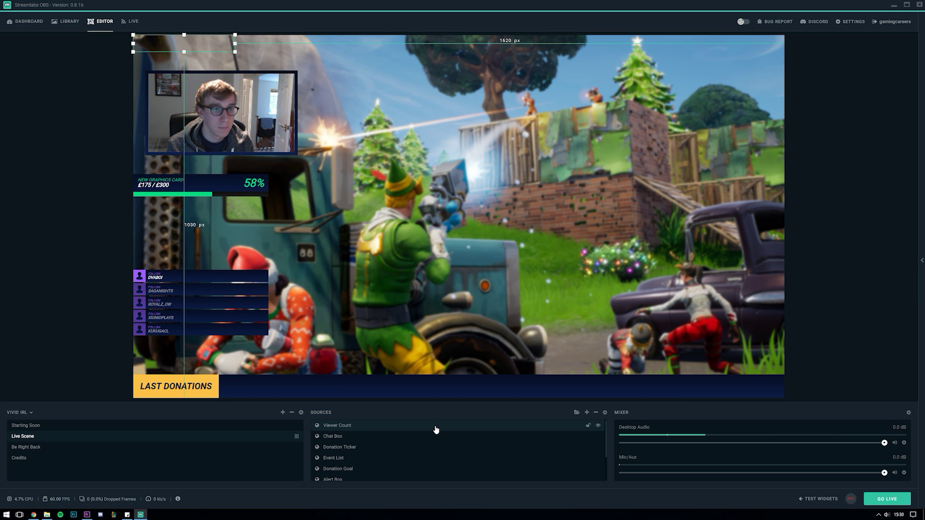
right_click(435, 426)
left_click(440, 421)
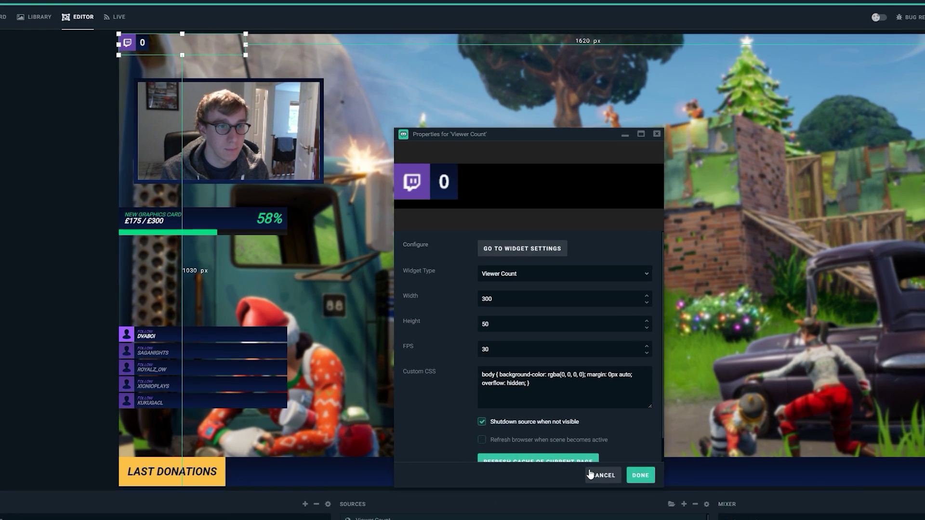
left_click(552, 389)
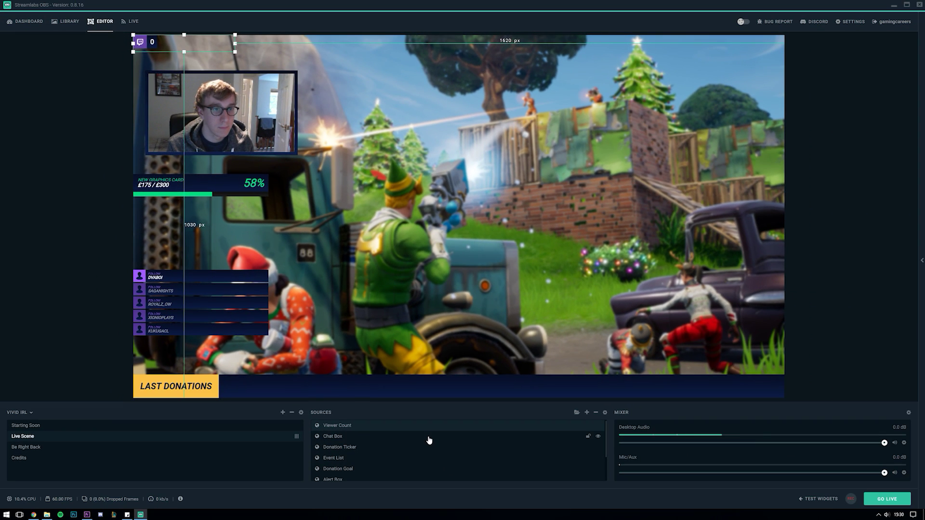
- With Chat Box selected, send the chat messages 'testing chat!' and 'testing 2'
left_click(428, 441)
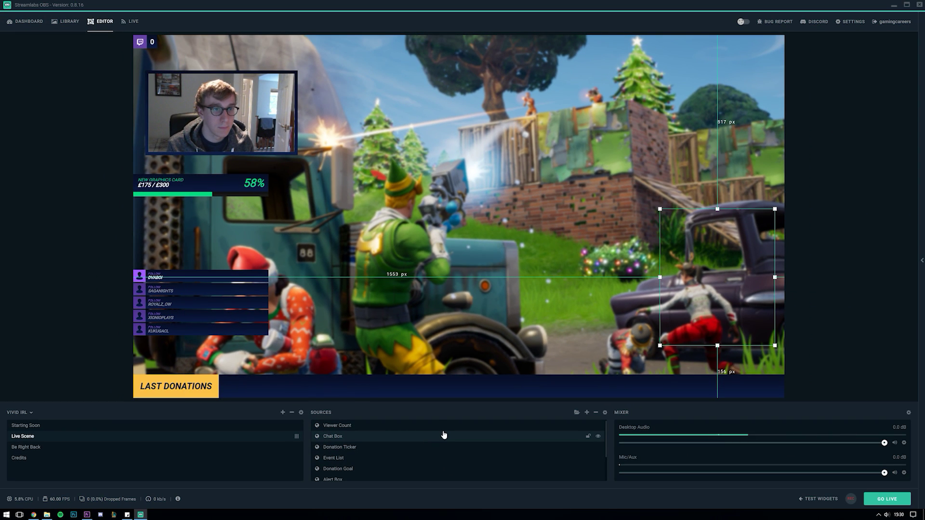
left_click(922, 260)
left_click(730, 477)
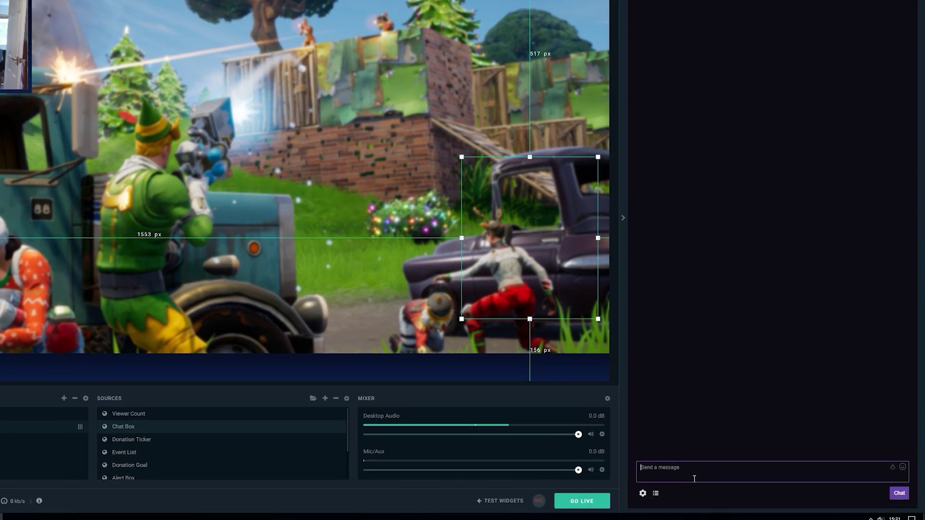
type("testing chat!")
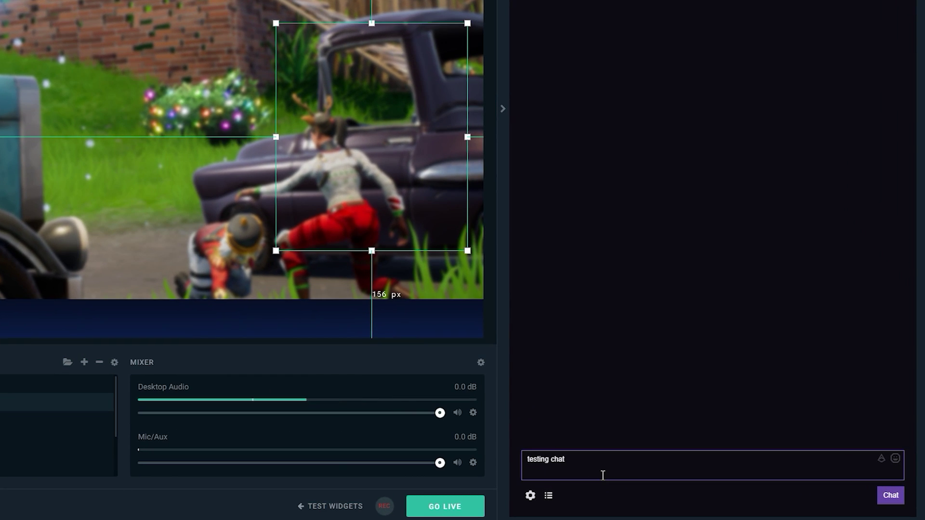
key("Return")
type("testing 2")
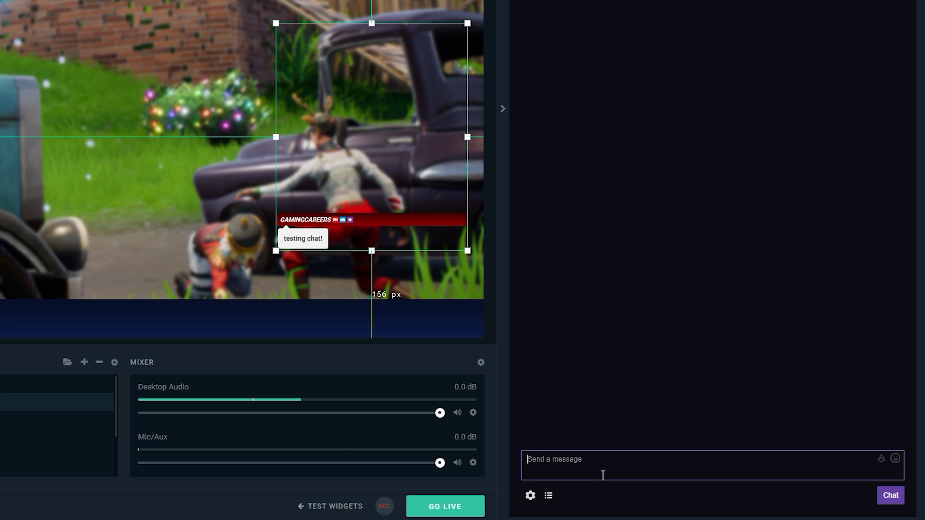
key("Return")
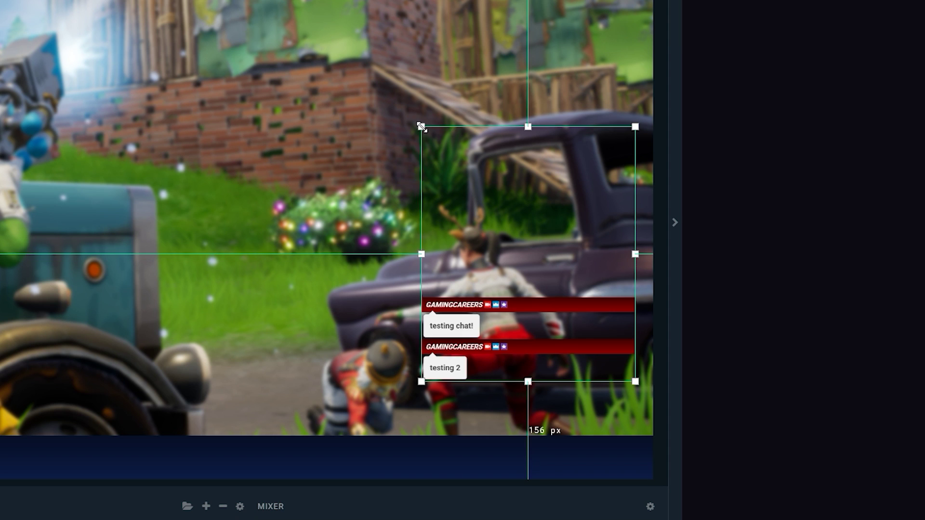
- Enlarge the chat box widget up and left, then nudge it slightly right
left_click_drag(276, 23, 255, 0)
left_click_drag(397, 98, 380, 76)
mouse_move(499, 163)
left_mouse_down()
mouse_move(523, 167)
mouse_move(516, 162)
left_mouse_up()
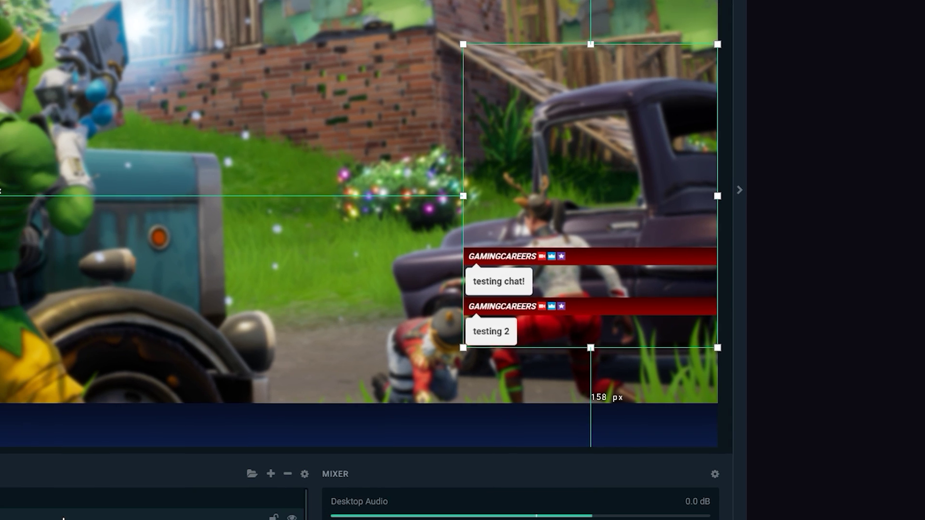
- In the Chat Box settings, turn off Always Show Messages, keeping the 5s hide delay, and save
right_click(224, 434)
left_click(251, 428)
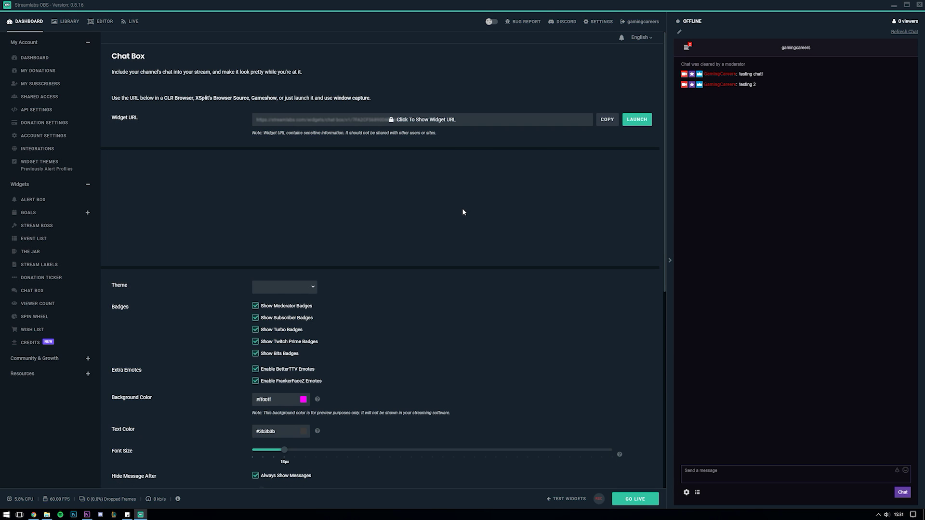
scroll(489, 299, "down", 5)
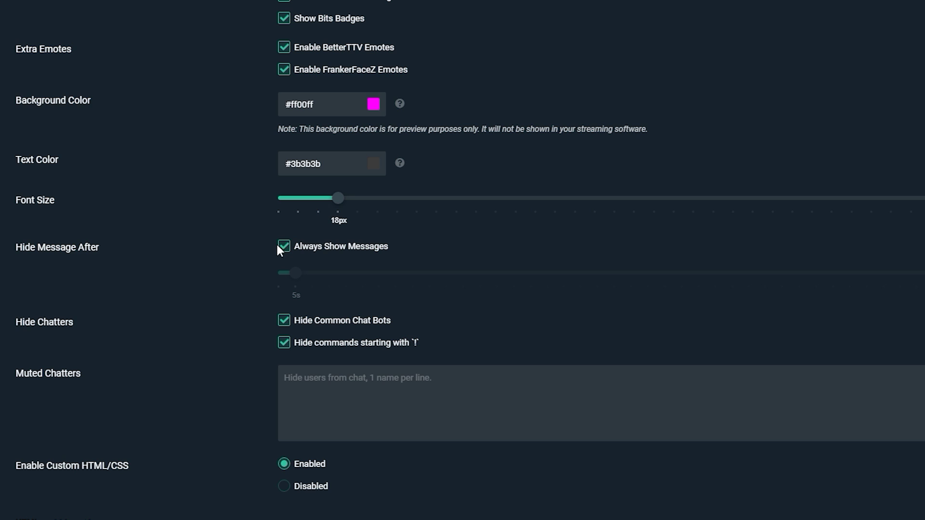
left_click(285, 248)
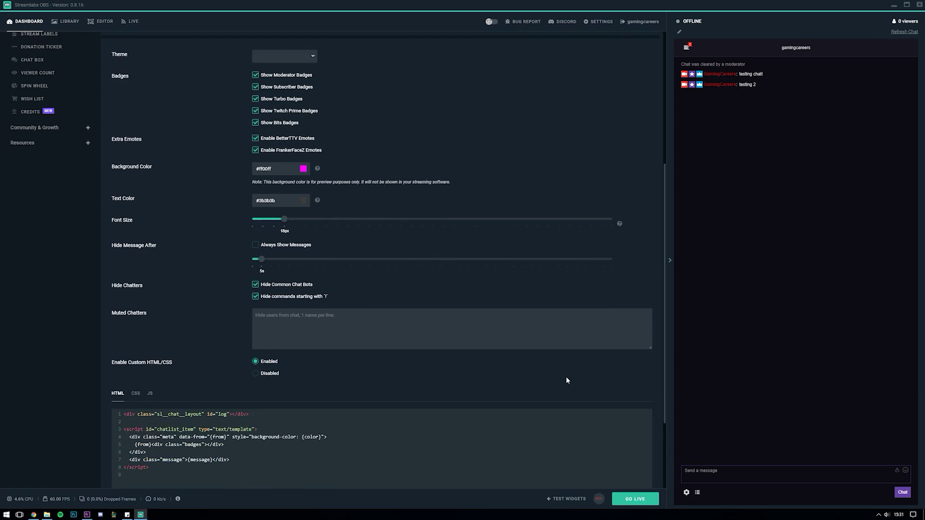
scroll(566, 376, "down", 3)
left_click(385, 463)
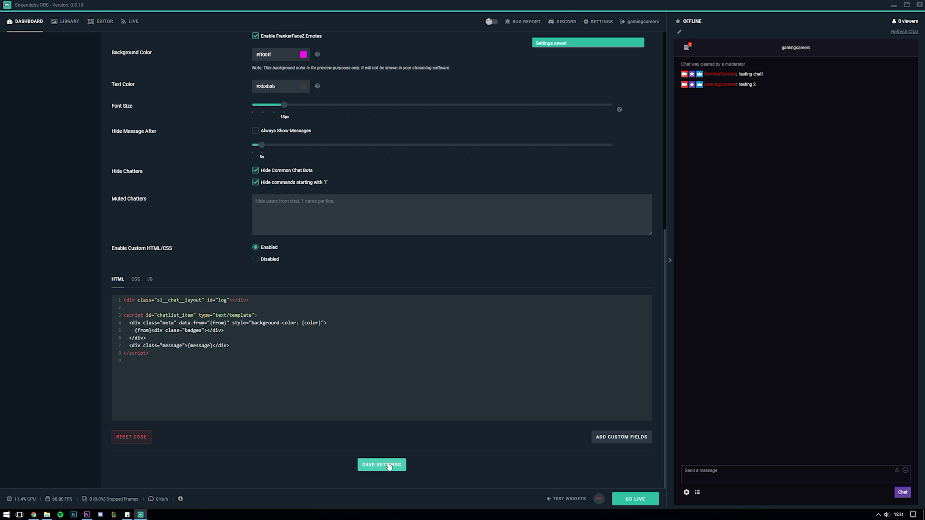
- Back in the editor, send 'do they hide now?', 'after 5 seconds' and 'Kappa' in chat
left_click(101, 22)
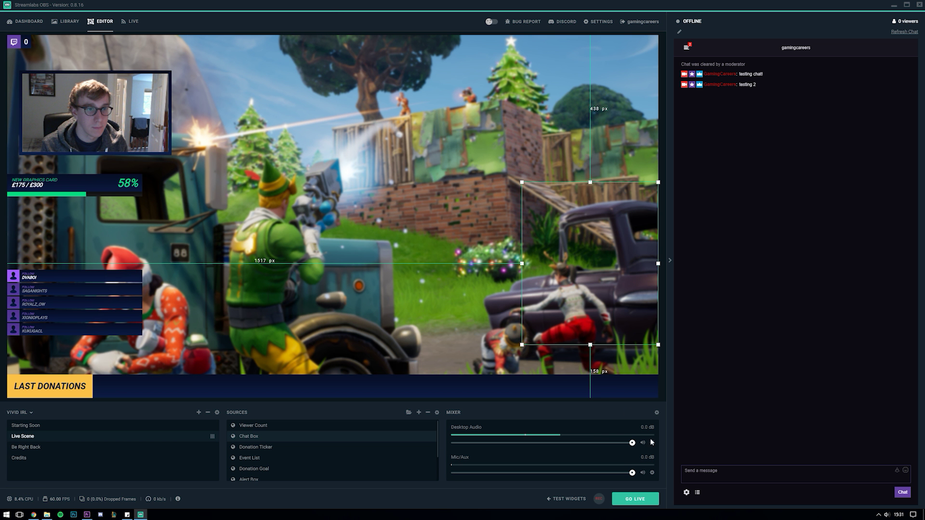
left_click(704, 472)
type("do they hide now?")
key("Return")
type("after 5 seconds")
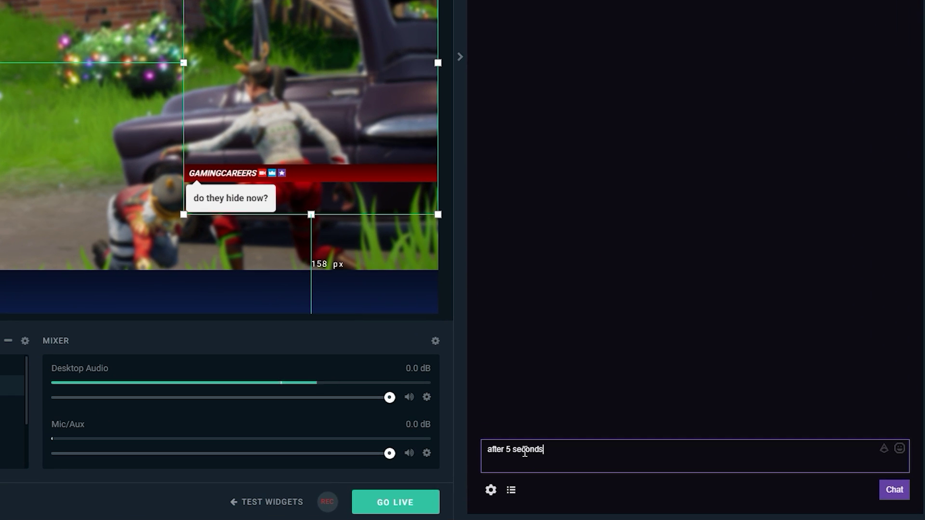
key("Return")
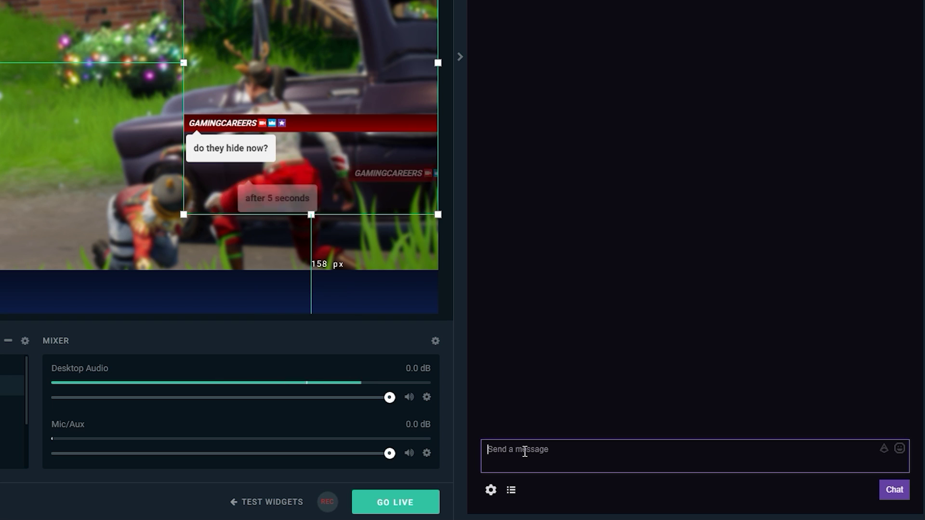
type("Kappa")
key("Return")
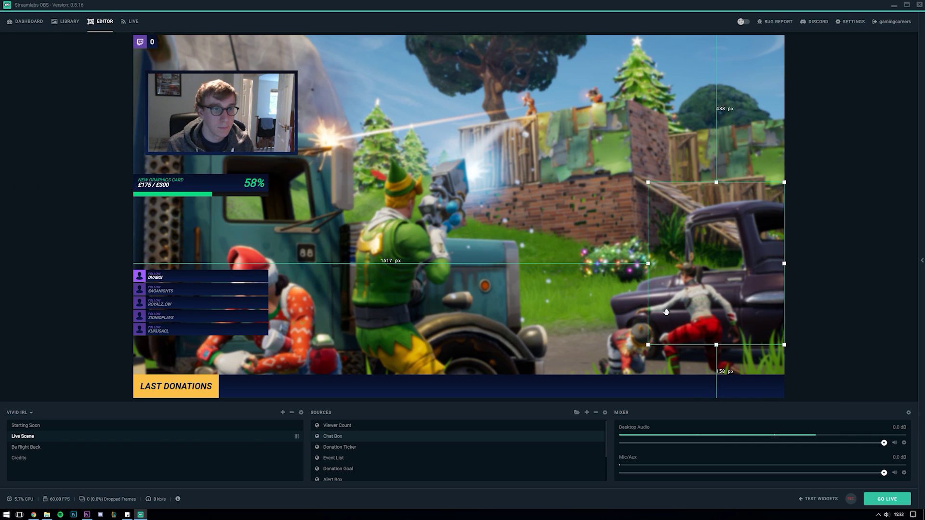
left_click(306, 385)
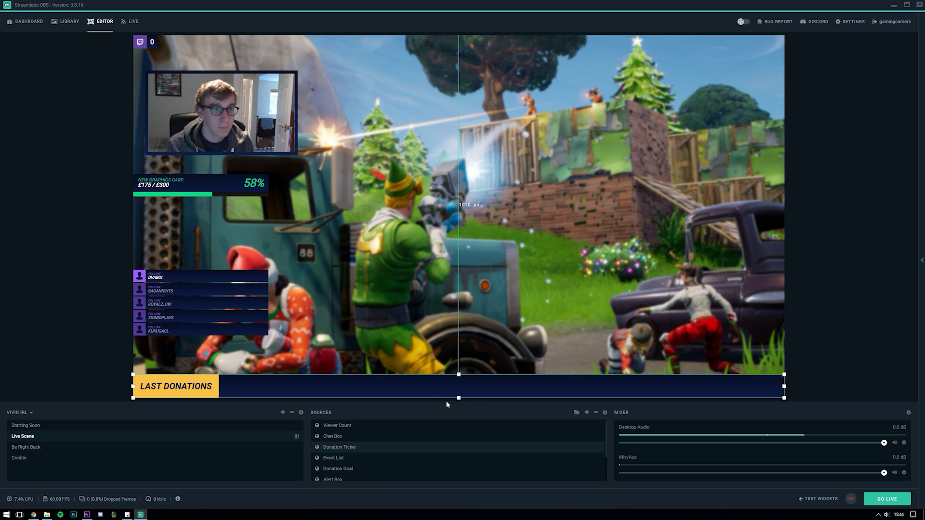
left_click(351, 458)
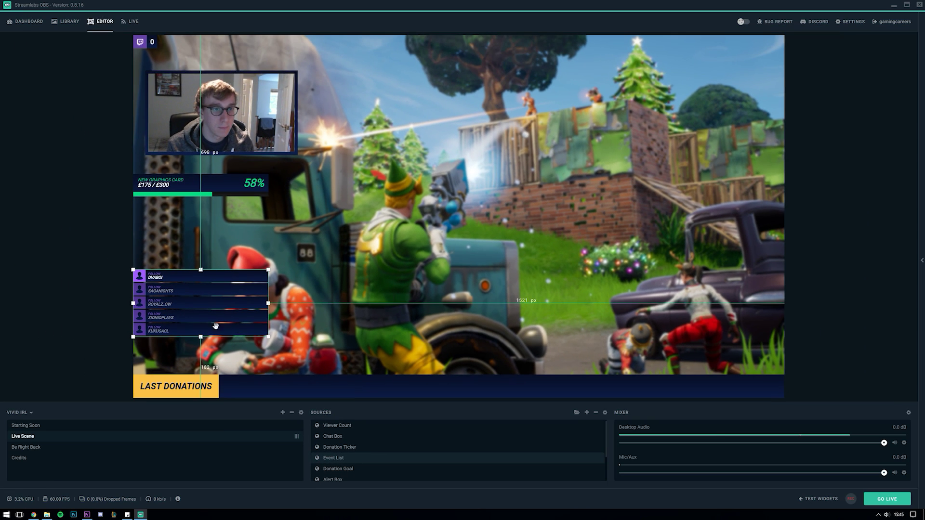
left_click(363, 469)
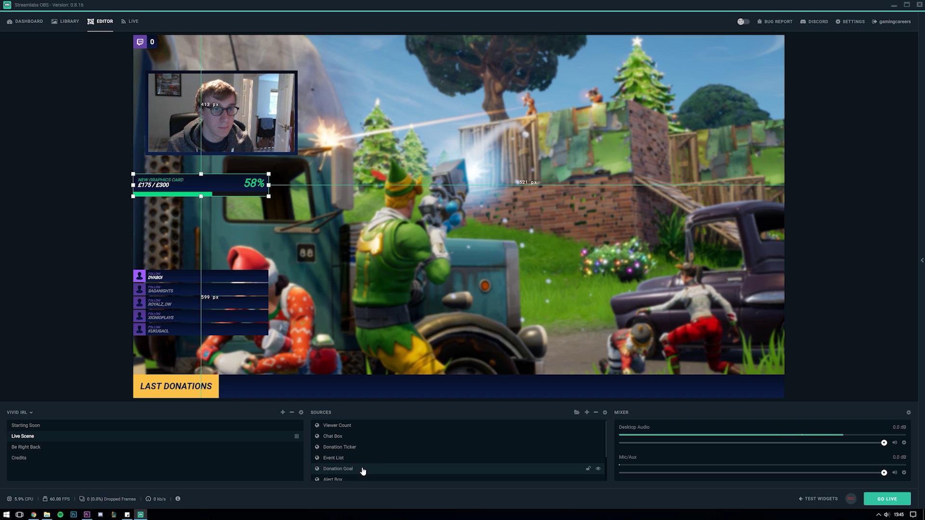
scroll(362, 465, "down", 3)
left_click(356, 445)
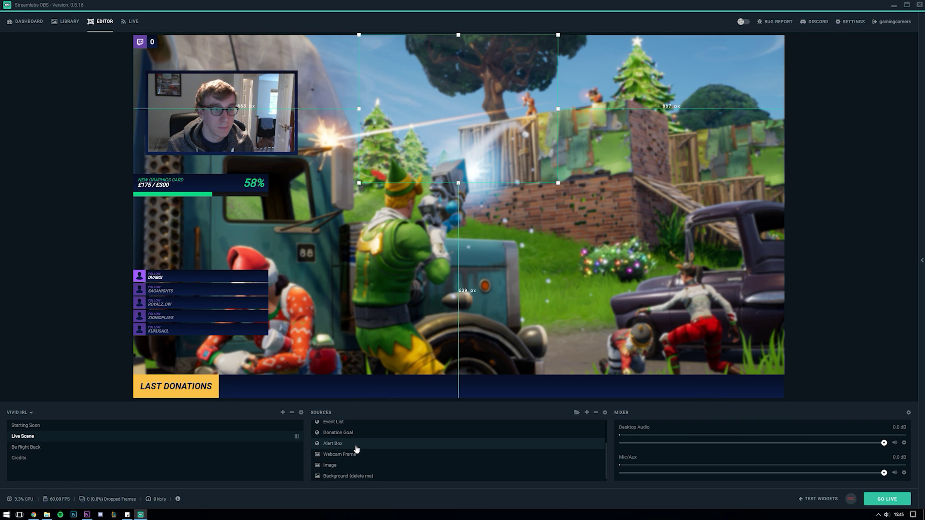
left_click(111, 334)
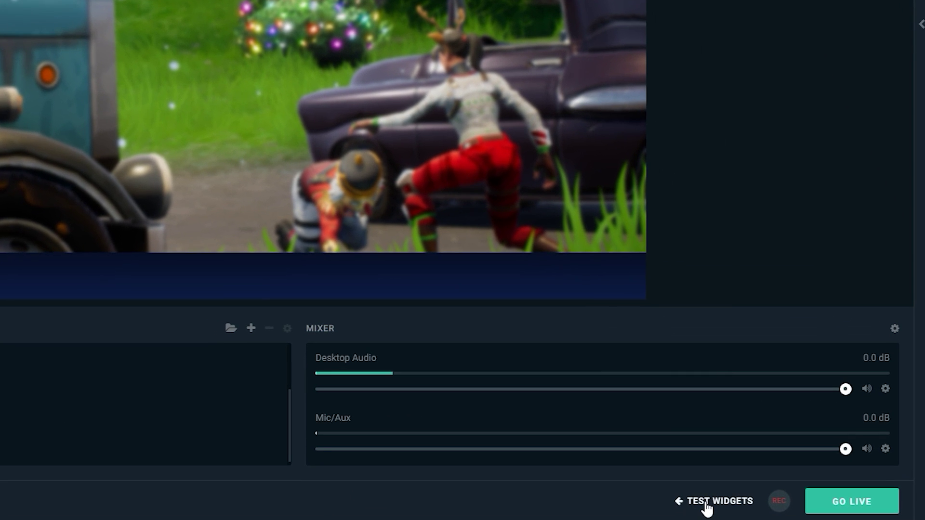
- Fire test follow, subscription, donation, bits and host alerts over the live scene
left_click(800, 499)
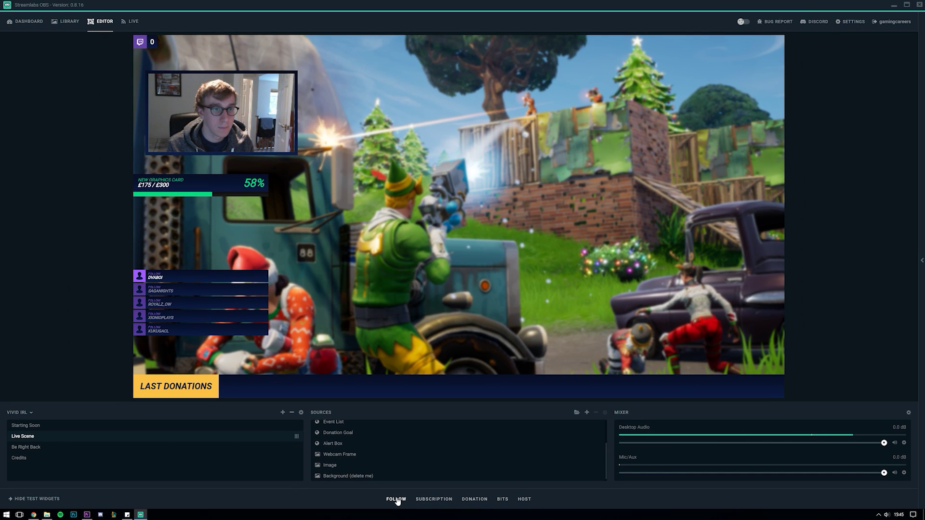
left_click(396, 499)
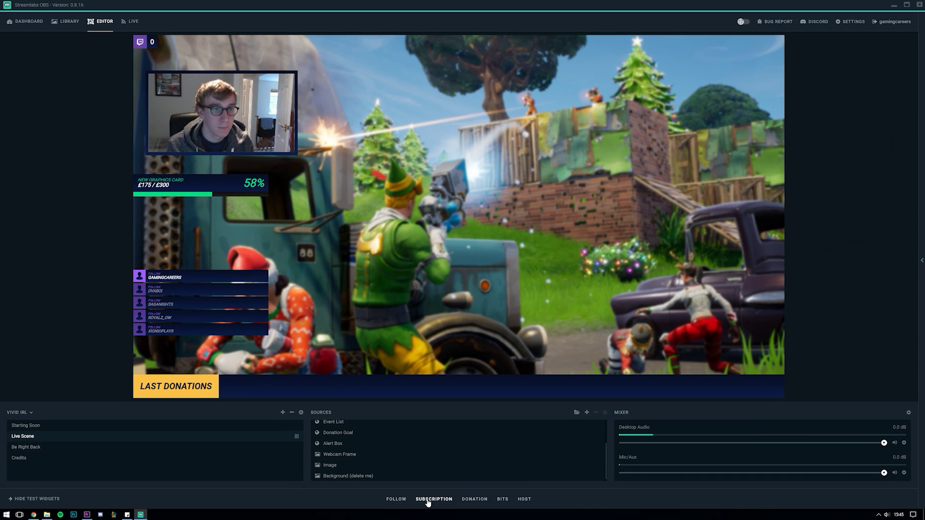
left_click(427, 500)
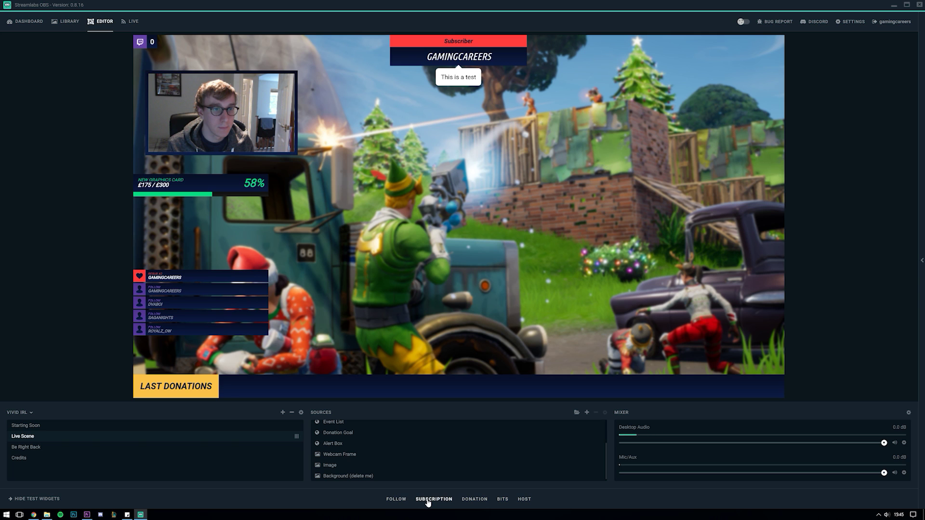
left_click(474, 501)
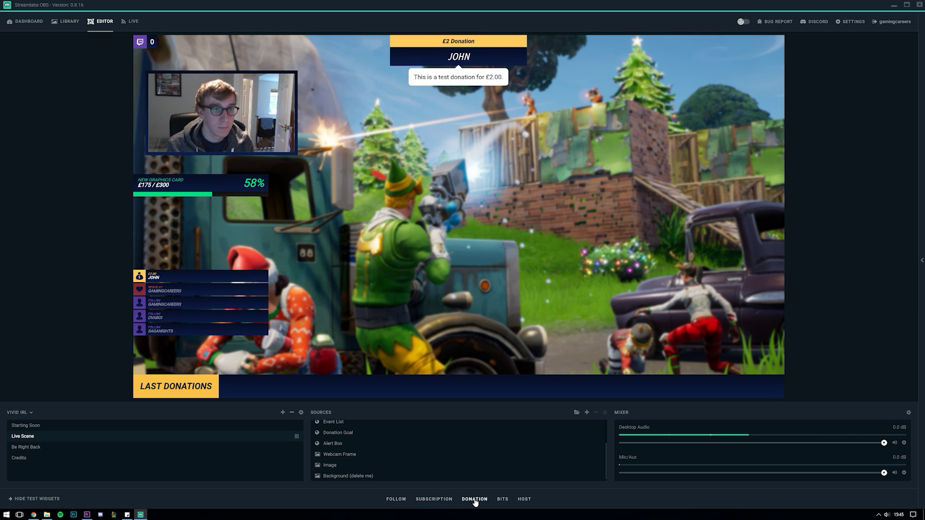
left_click(503, 499)
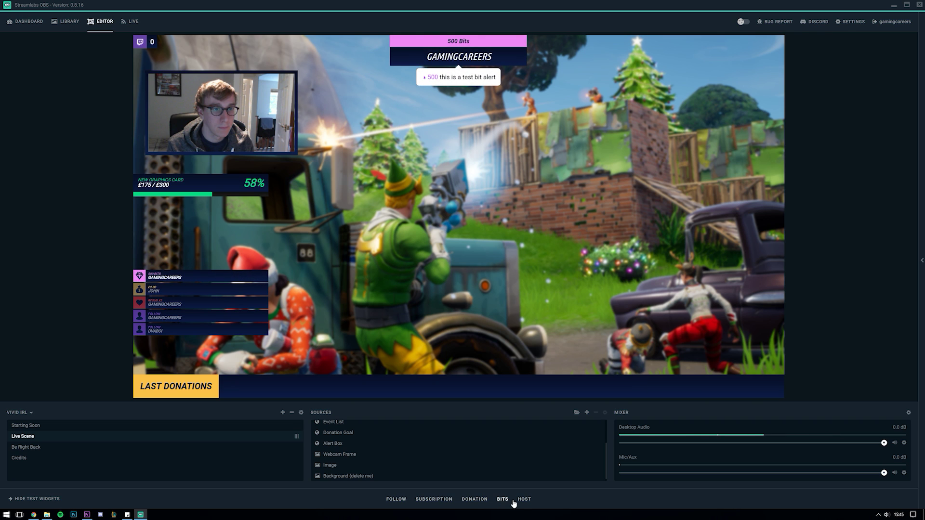
left_click(524, 500)
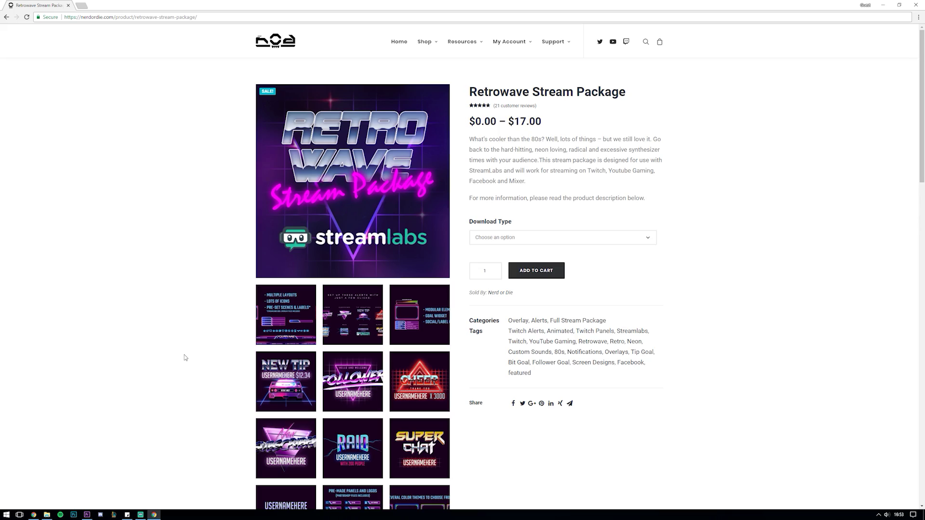
- View the Retrowave package's Download Type options
left_click(501, 237)
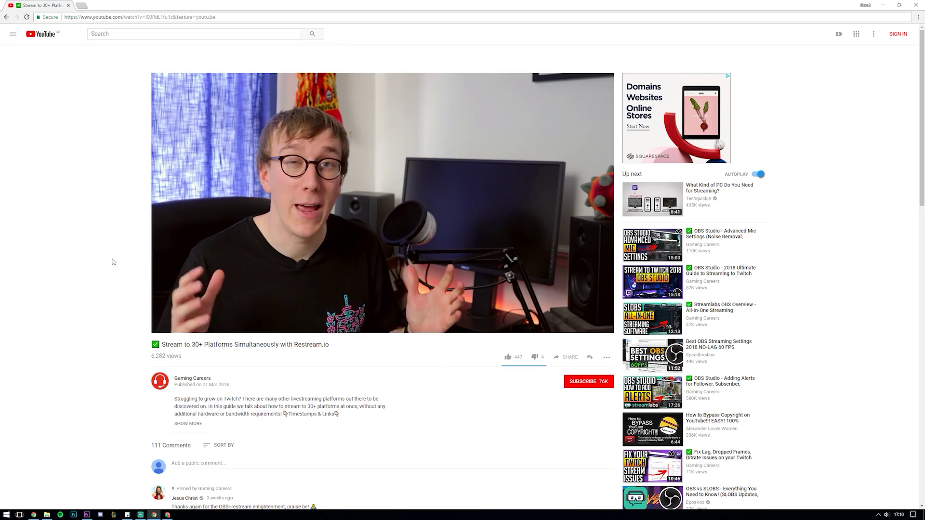
- Expand the video description and follow the geni.us/overlays stream overlays link
scroll(113, 265, "down", 1)
left_click(188, 366)
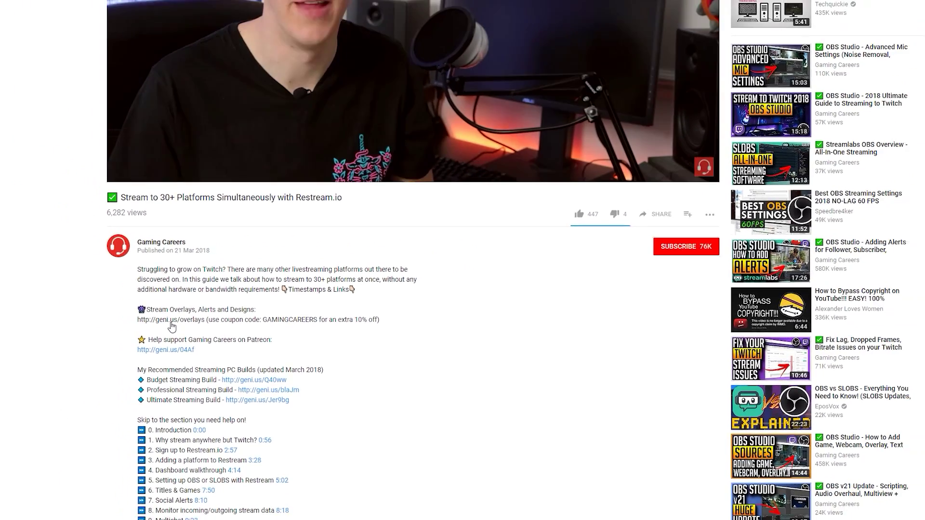
left_click(110, 303)
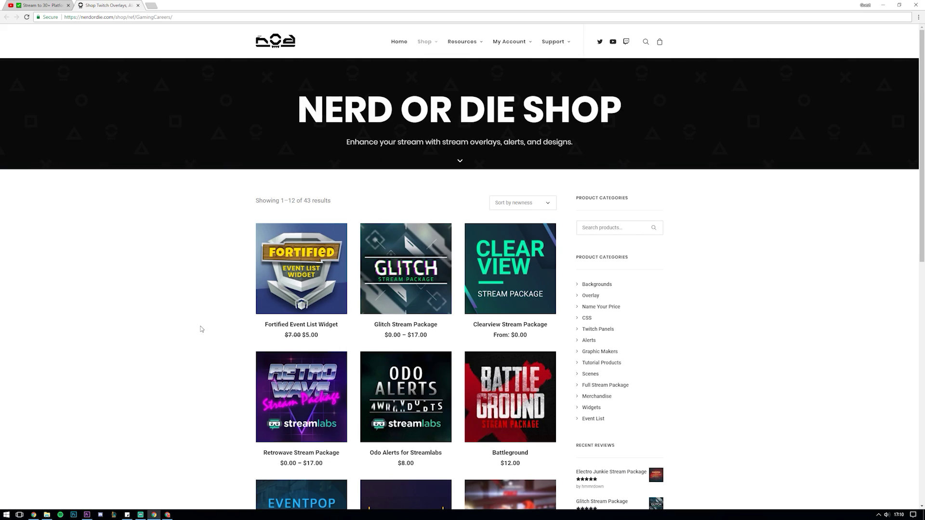
- Preview the Fortified Event List Widget's gallery image and return to the shop
scroll(200, 312, "down", 3)
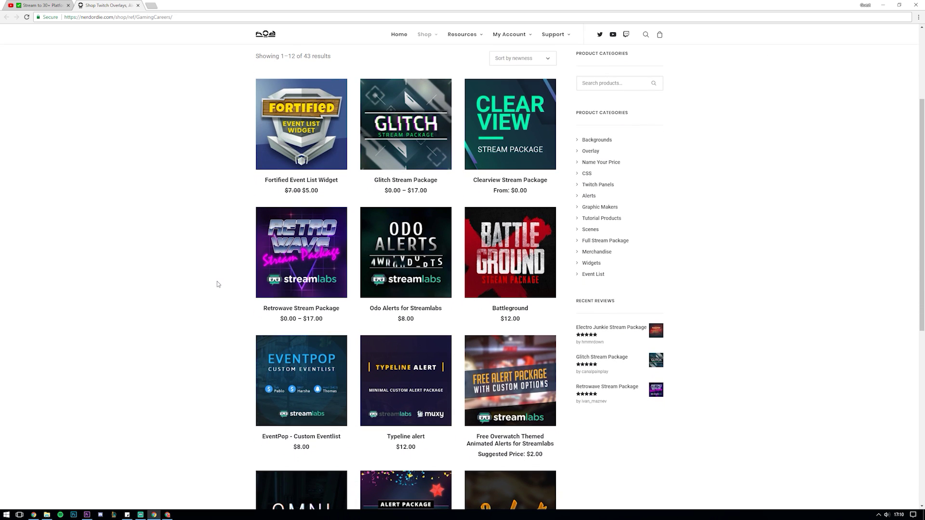
left_click(301, 124)
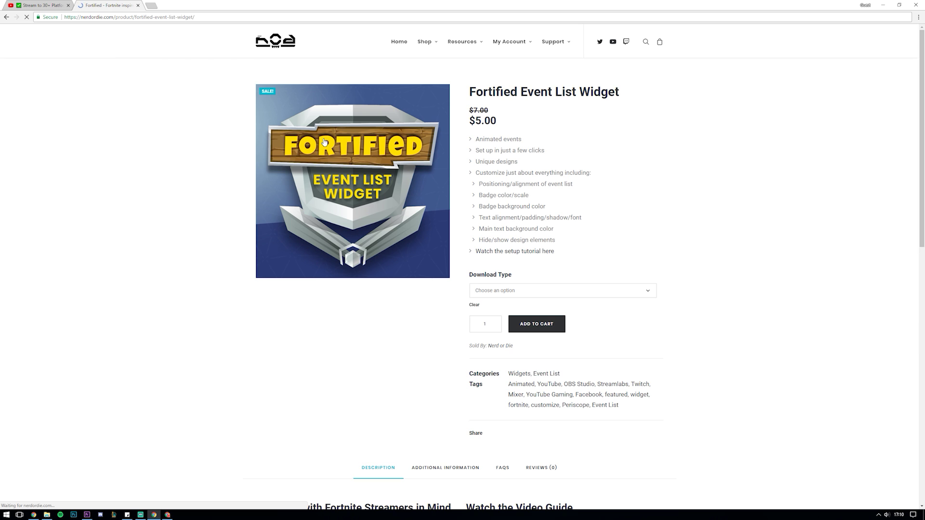
left_click(343, 316)
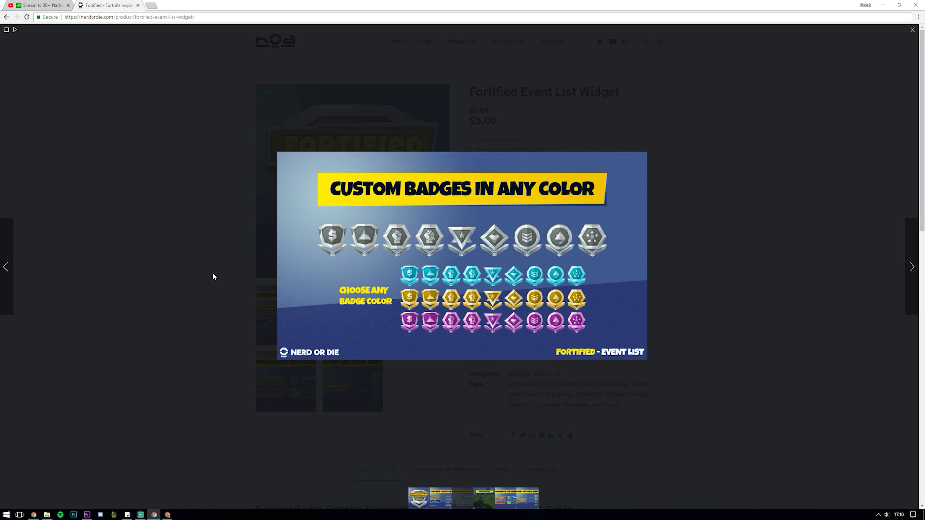
left_click(212, 273)
left_click(6, 18)
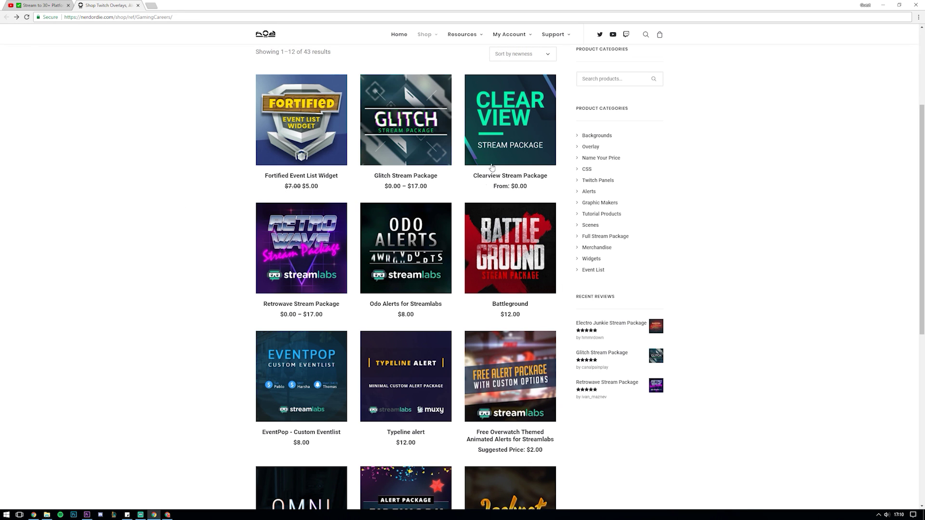
- Browse the Clearview Stream Package gallery images and return to the shop
left_click(496, 133)
scroll(351, 225, "down", 1)
left_click(362, 278)
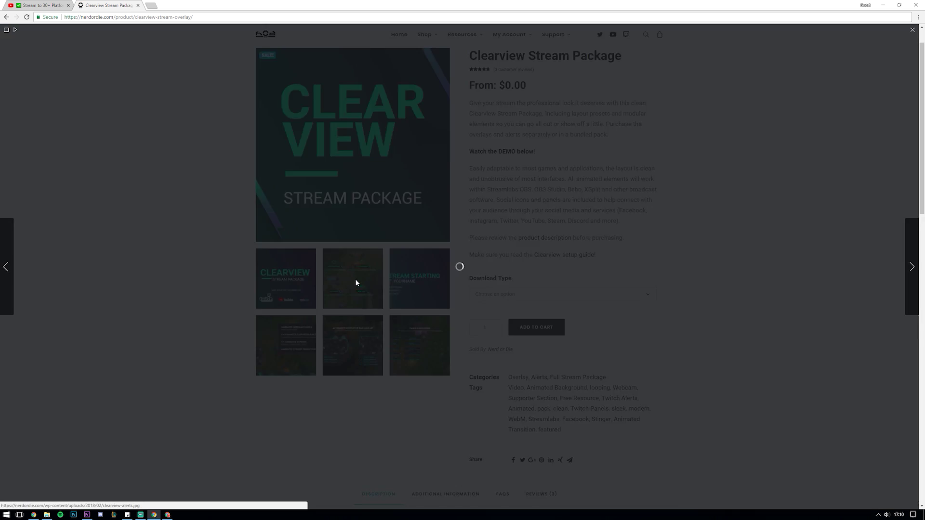
left_click(910, 277)
left_click(910, 277)
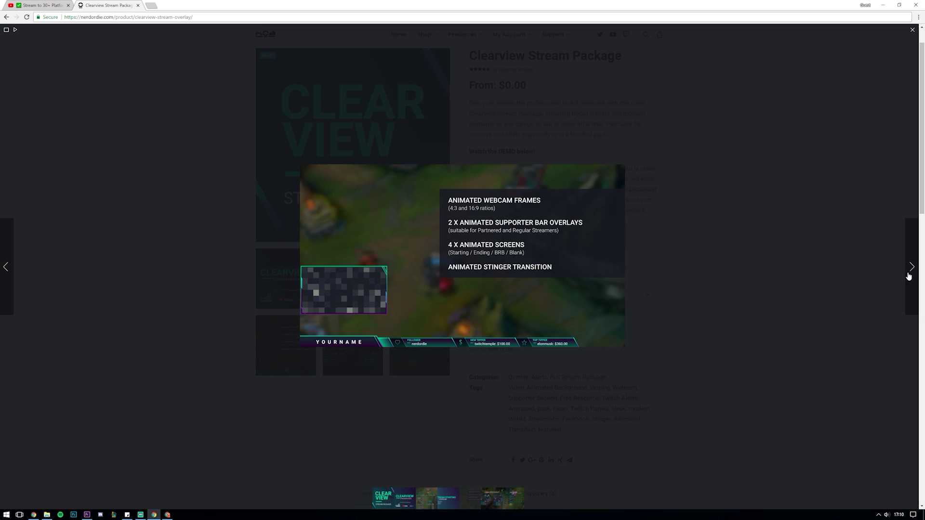
left_click(249, 261)
left_click(6, 17)
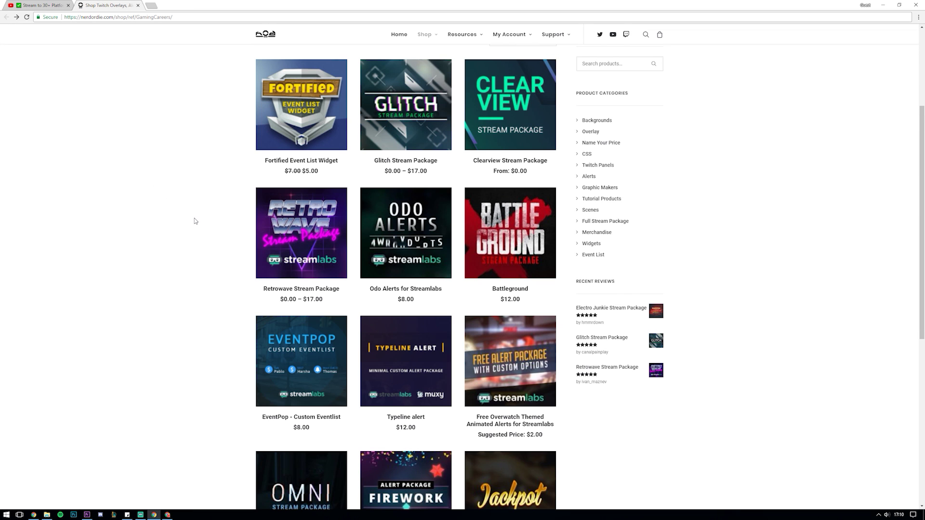
- Browse the Battleground product's gallery images, then go back to the shop listing
scroll(202, 224, "down", 2)
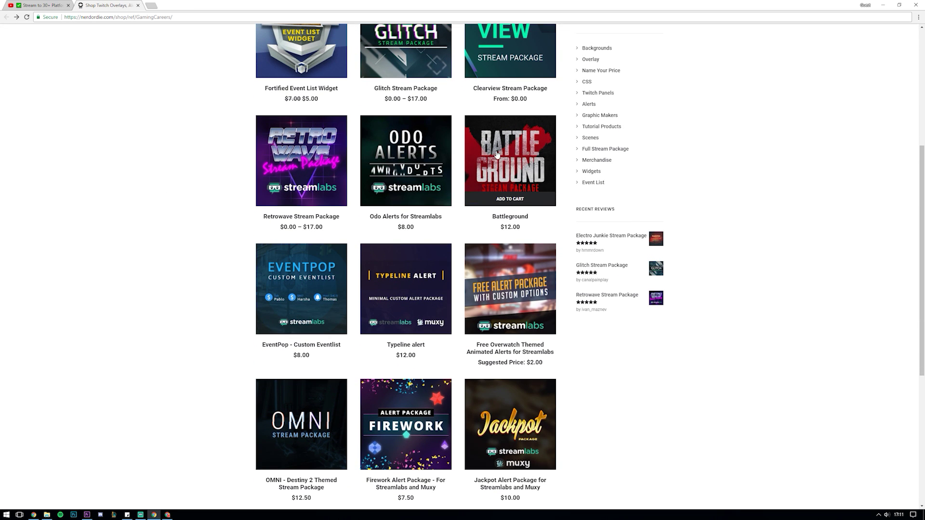
left_click(488, 160)
left_click(276, 302)
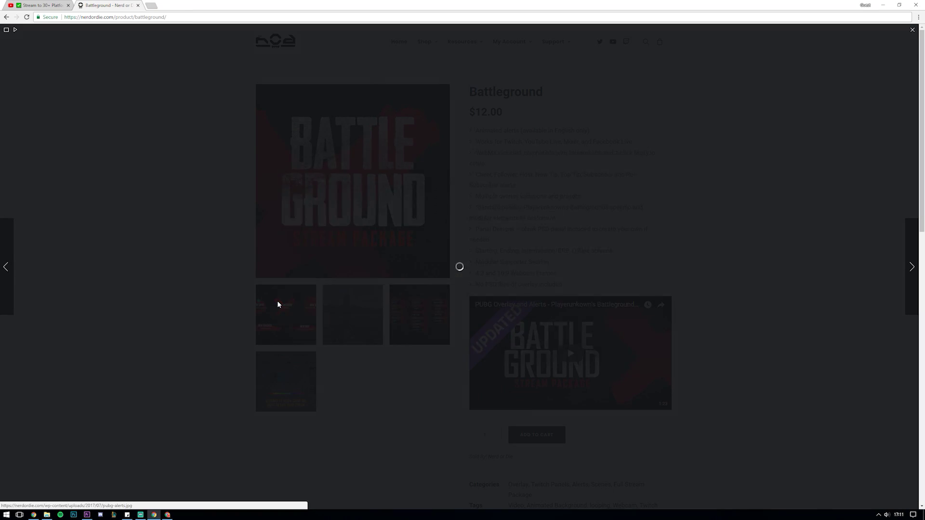
left_click(911, 270)
left_click(912, 270)
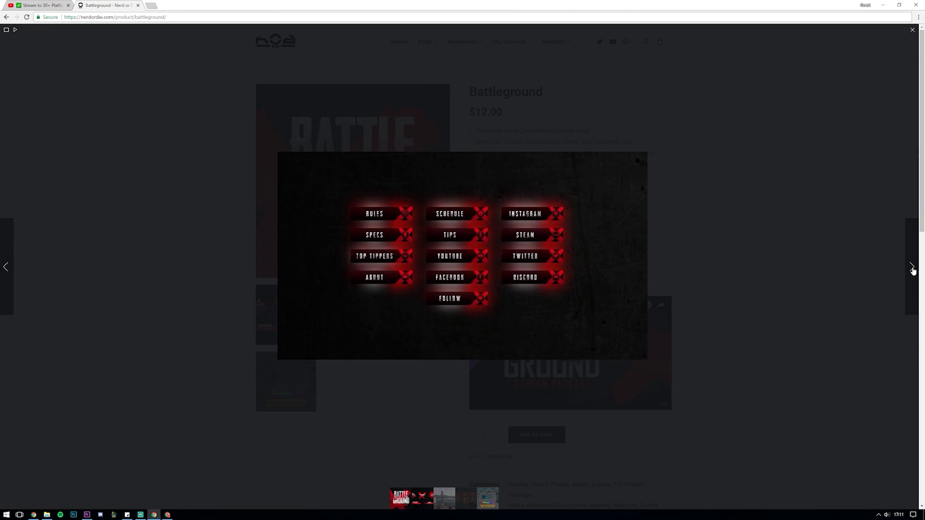
left_click(912, 270)
left_click(783, 279)
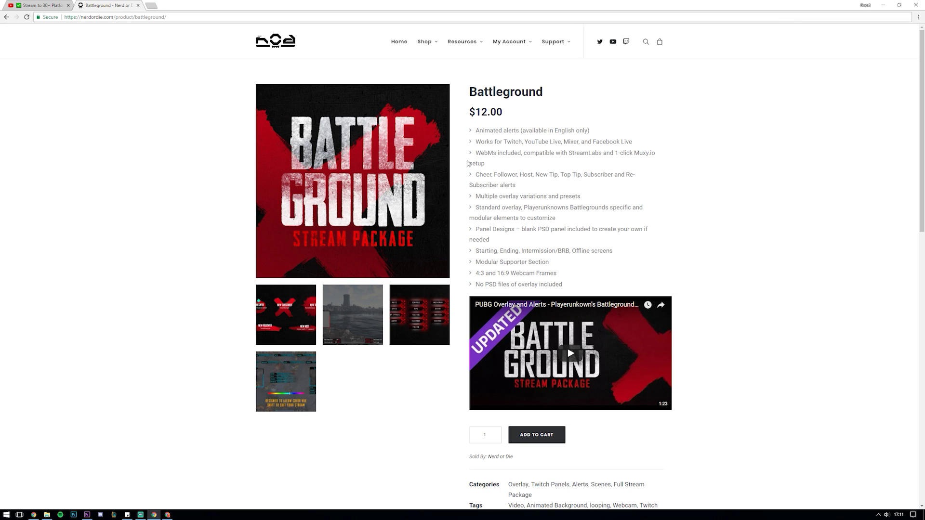
scroll(426, 195, "down", 1)
left_click(6, 17)
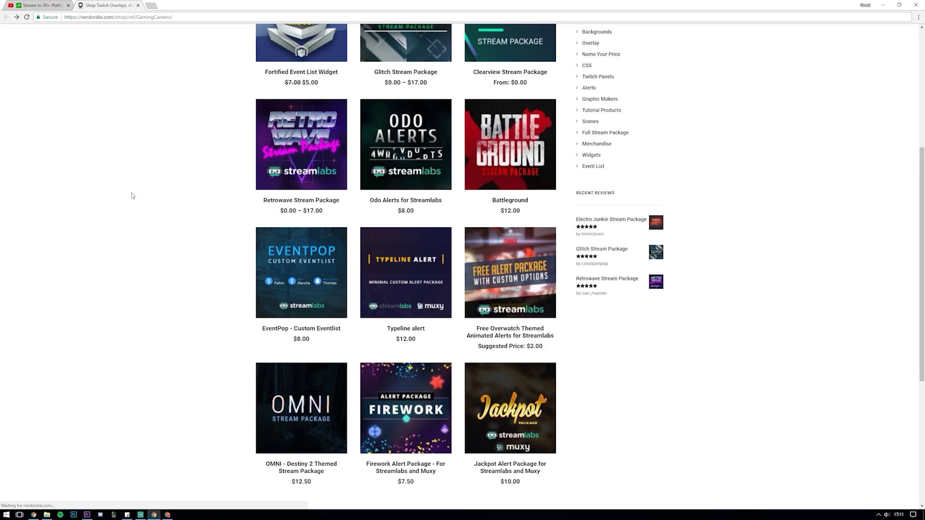
scroll(403, 314, "up", 3)
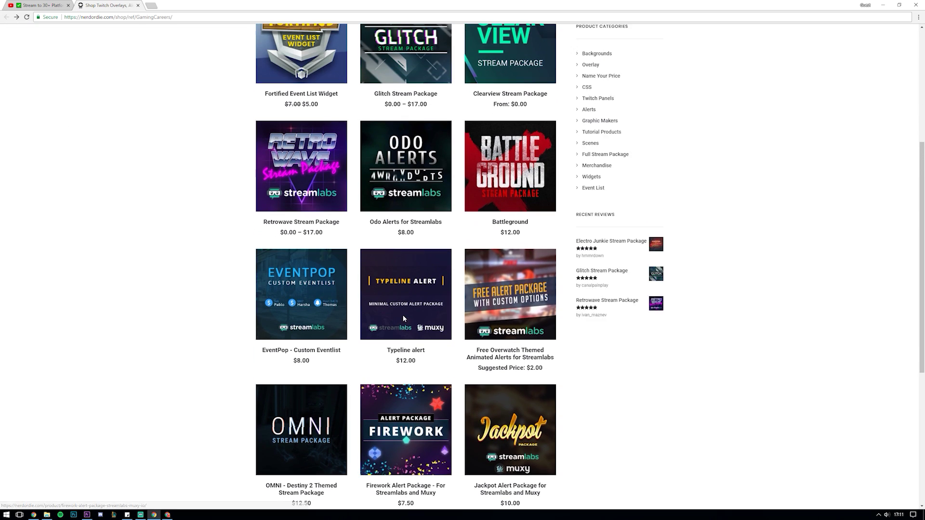
- Open the Retrowave Stream Package page and page through its gallery images
left_click(304, 207)
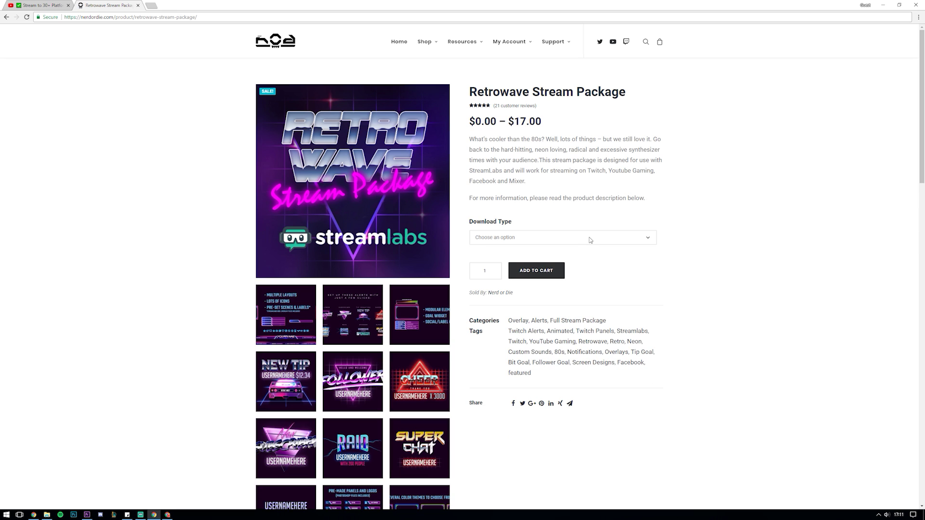
scroll(555, 242, "down", 1)
left_click(353, 278)
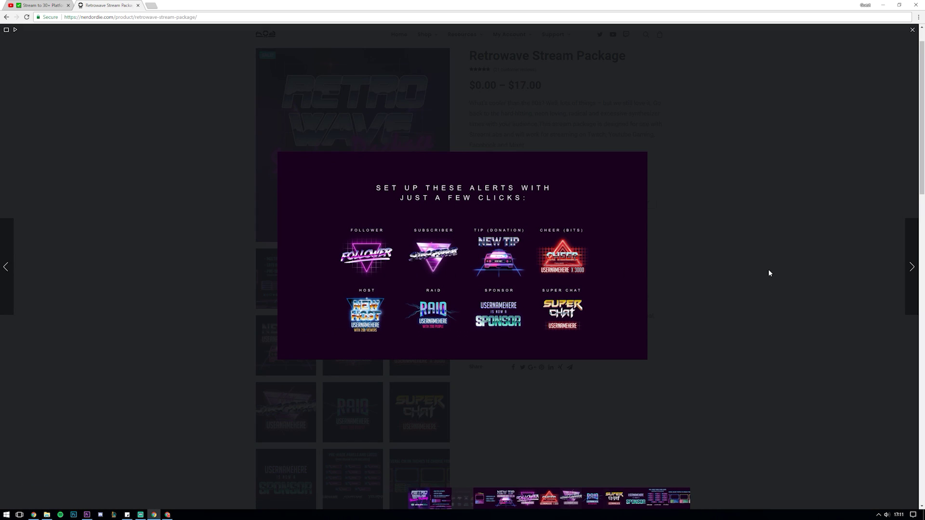
left_click(910, 266)
left_click(909, 266)
left_click(910, 266)
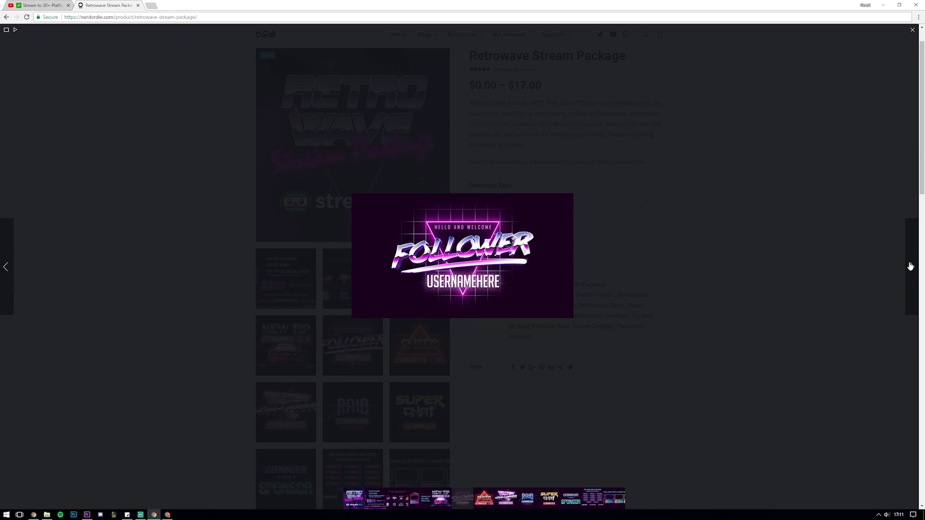
left_click(910, 266)
left_click(910, 266)
left_click(772, 250)
- Choose the Full Stream Package download type and add it to the cart
left_click(558, 202)
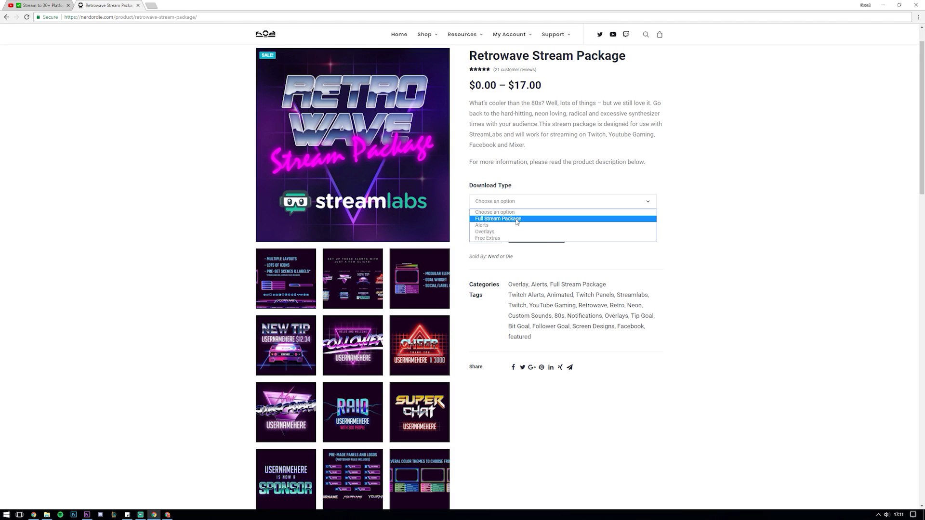
left_click(557, 216)
left_click(530, 292)
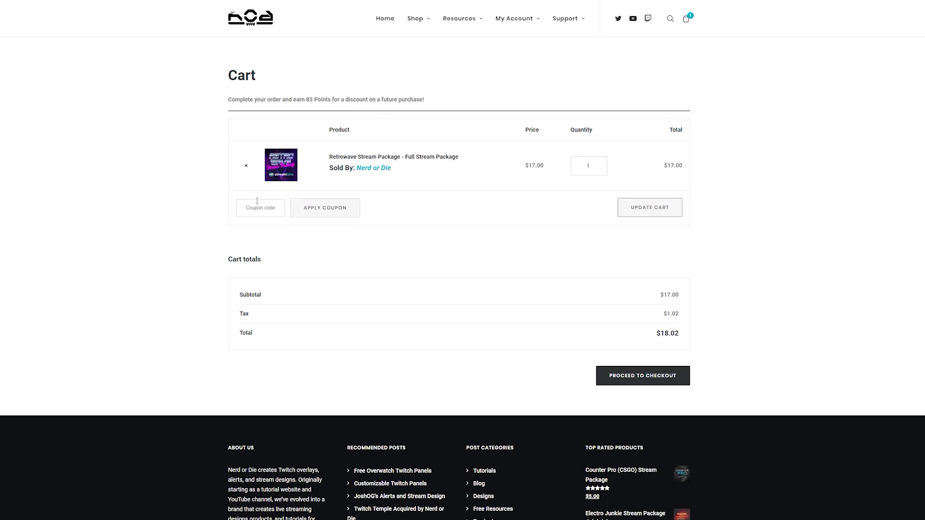
- Apply coupon code GAMINGCAREERS to the cart for a $1.70 discount
left_click(253, 207)
type("GAMI")
type("NGCAREERS")
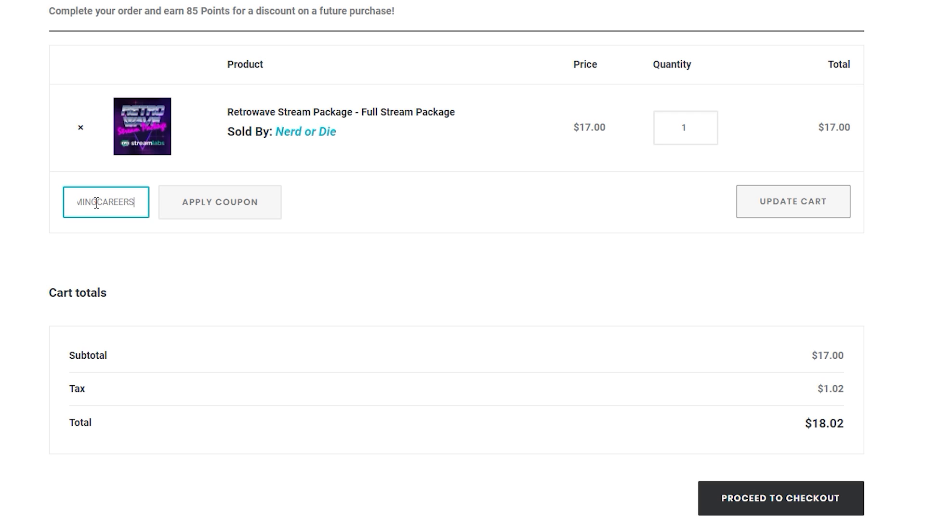
left_click(239, 205)
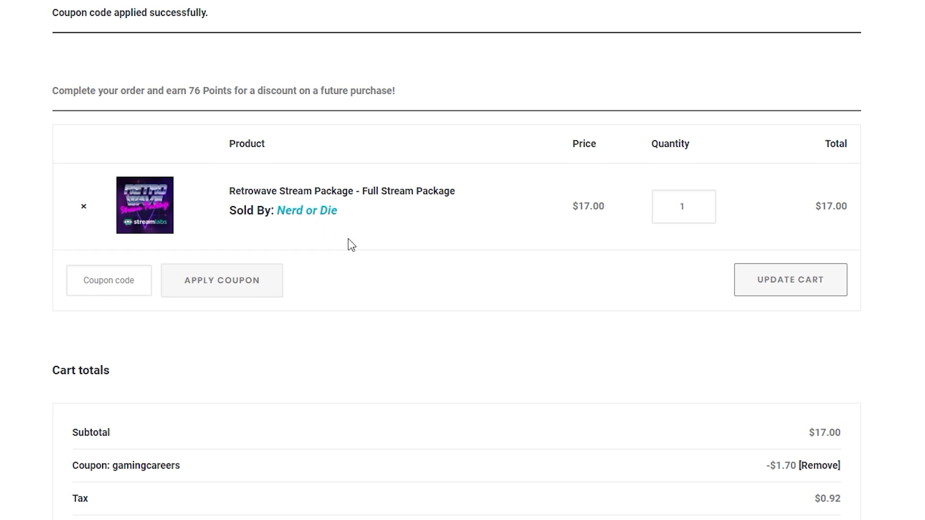